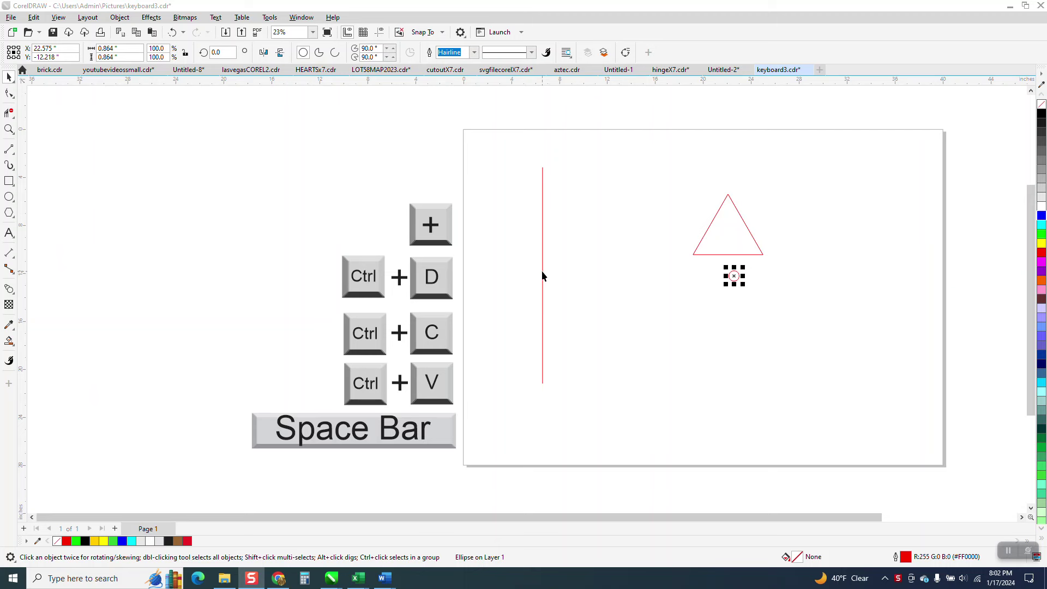
# - Shift the red vertical line sideways and zoom in on the + and Ctrl+D key graphics, then back out
pyautogui.moveTo(541, 270)
pyautogui.mouseDown()
pyautogui.moveTo(565, 278)
pyautogui.moveTo(526, 277)
pyautogui.mouseUp()
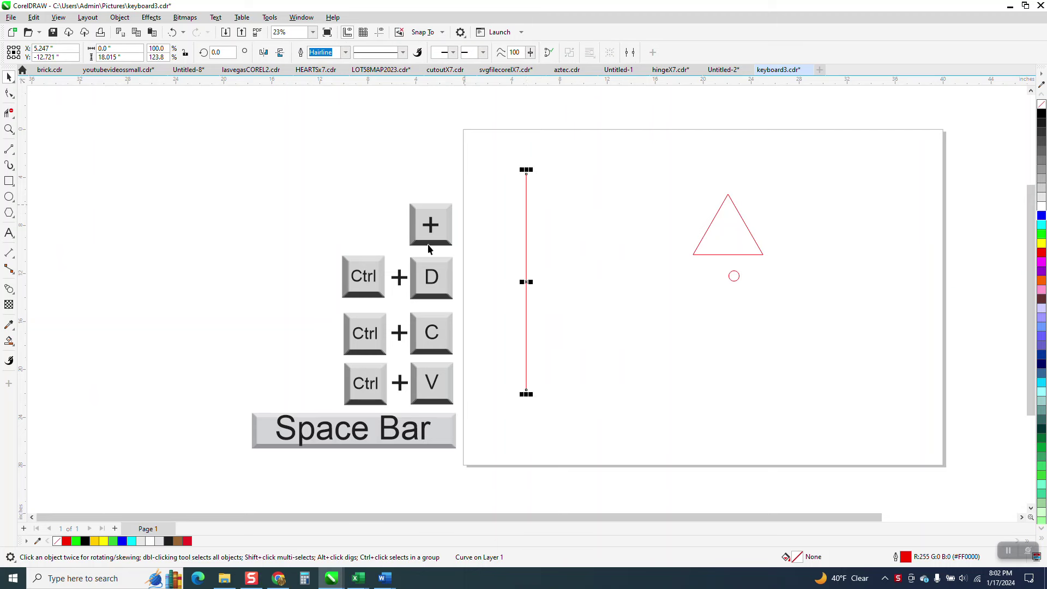
pyautogui.moveTo(310, 192); pyautogui.dragTo(466, 308)
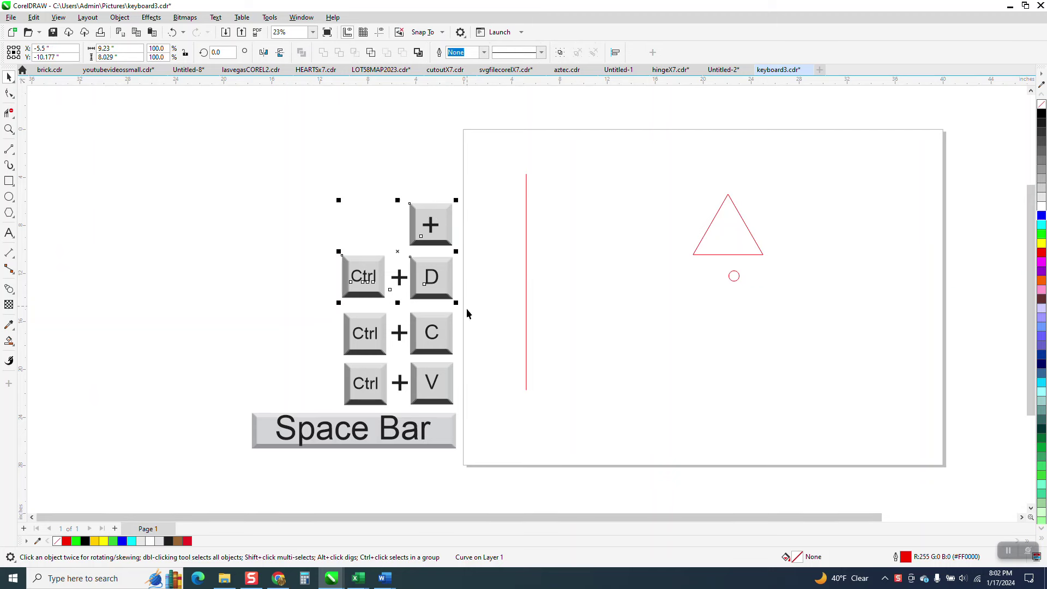
pyautogui.click(8, 130)
pyautogui.moveTo(339, 194); pyautogui.dragTo(533, 315)
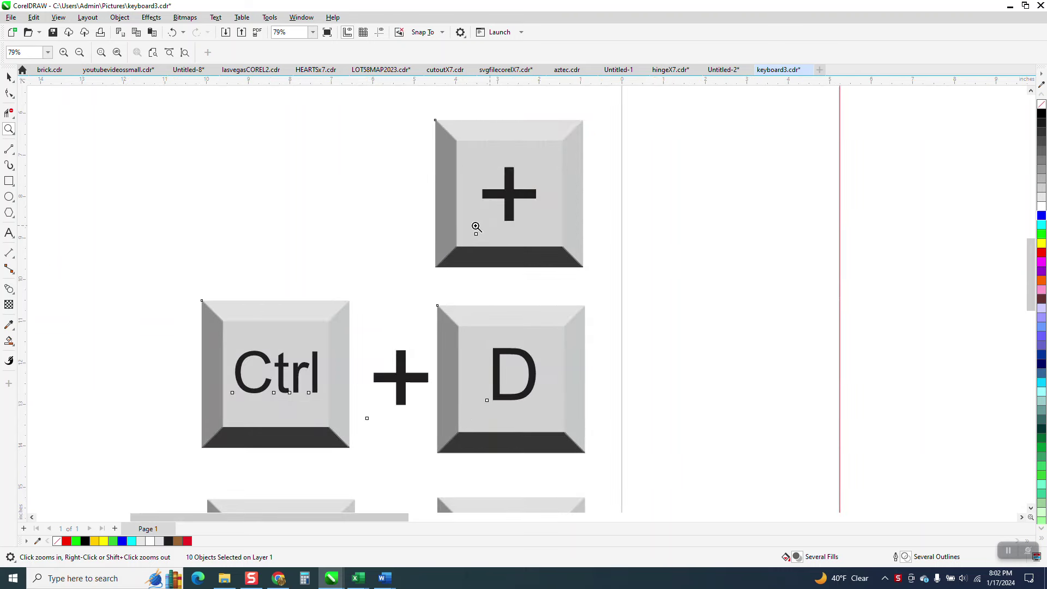
pyautogui.press('space')
pyautogui.scroll(-4, 278, 217)
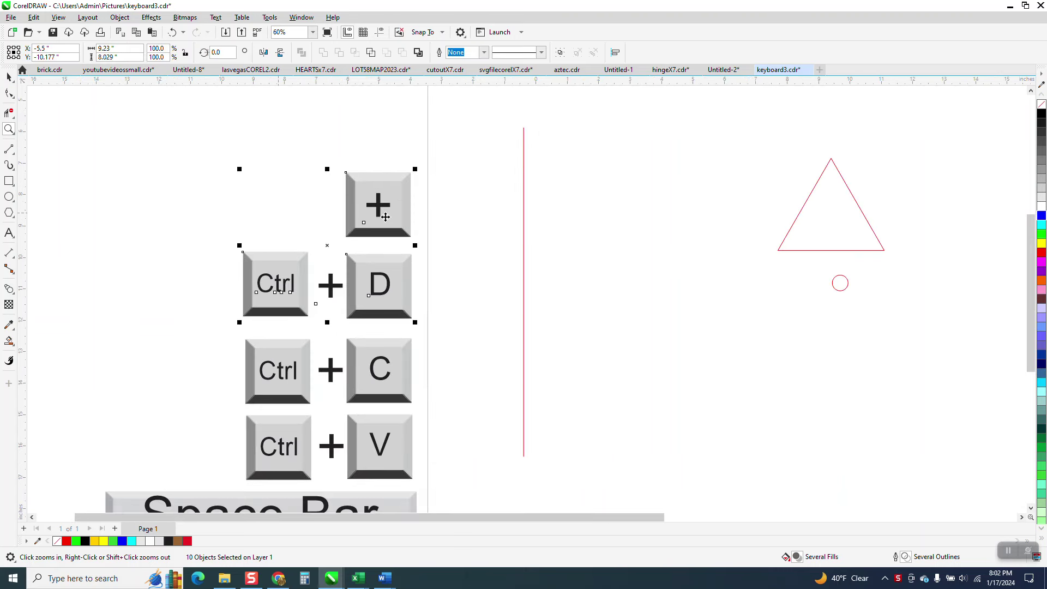
pyautogui.press('space')
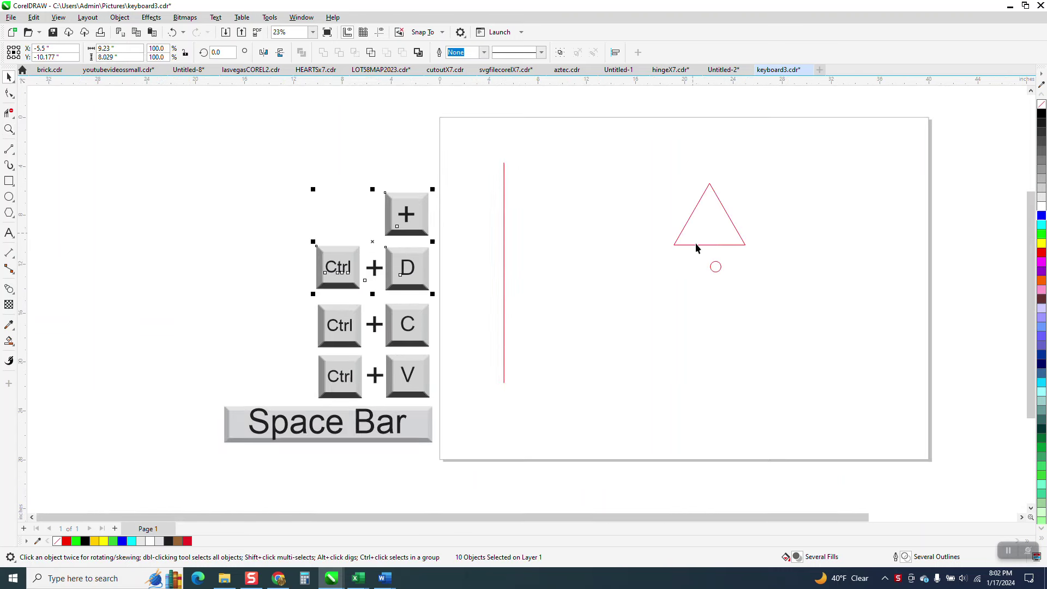
# - Drag the small red circle around the triangle, dropping a copy at each of its three corners
pyautogui.click(716, 268)
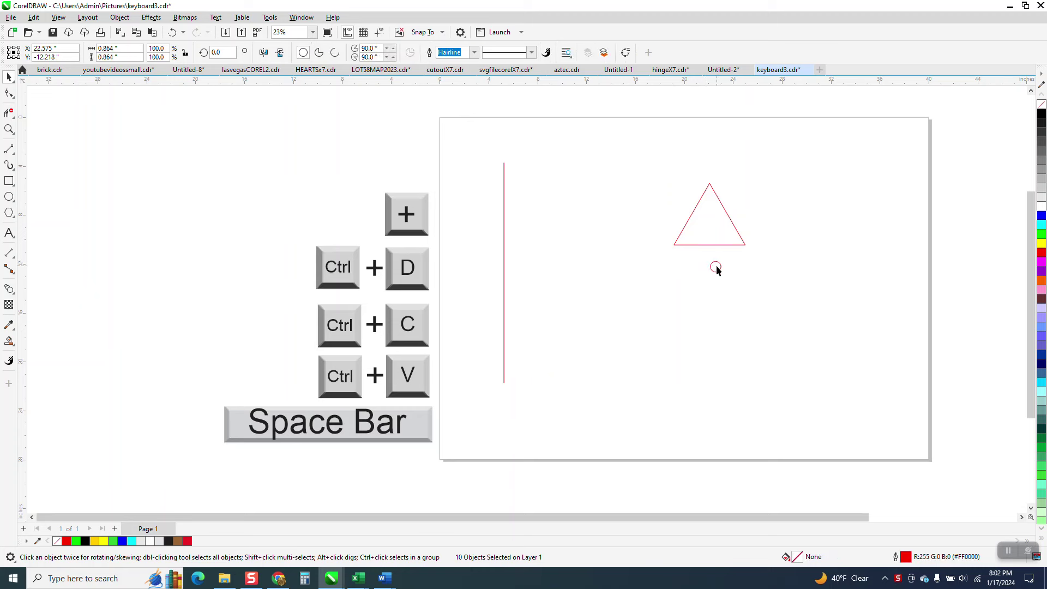
pyautogui.moveTo(715, 267); pyautogui.dragTo(709, 184)
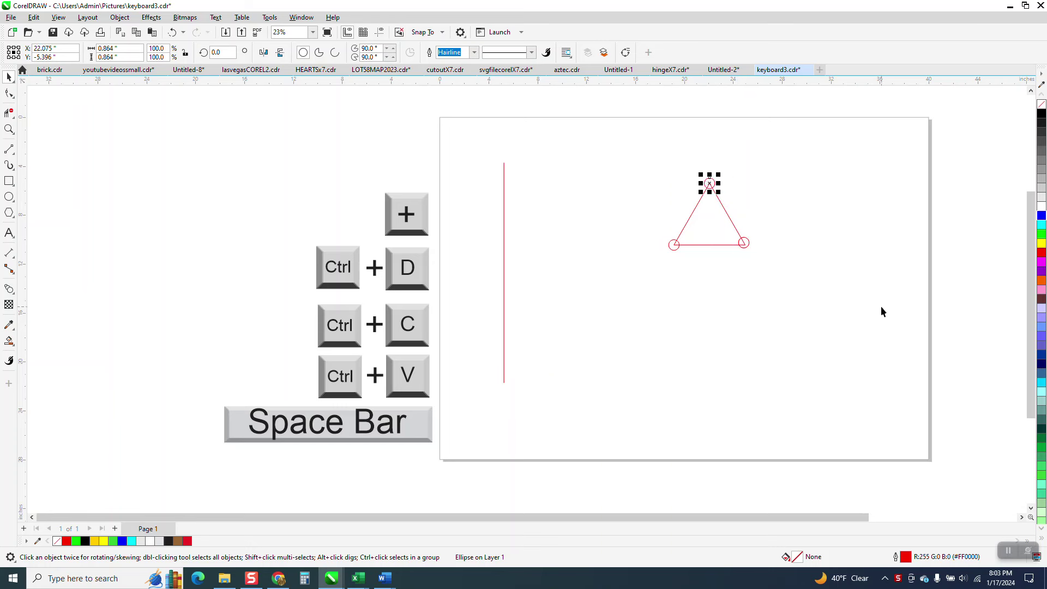
pyautogui.press('Escape')
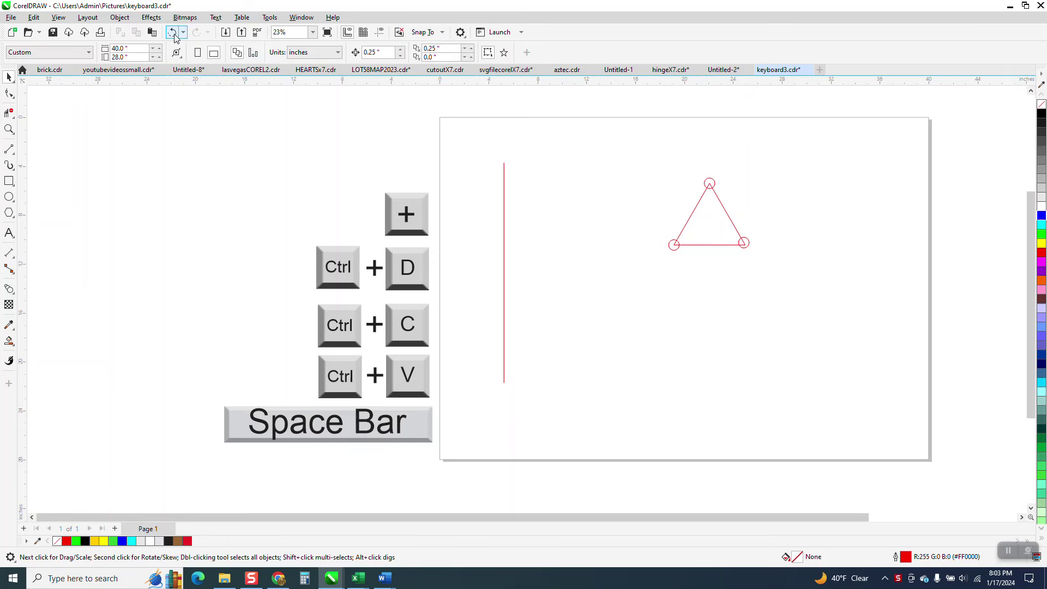
# - Undo the two circle copies, move the triangle down, and put the circle on its lower-left corner
pyautogui.click(174, 32)
pyautogui.click(173, 32)
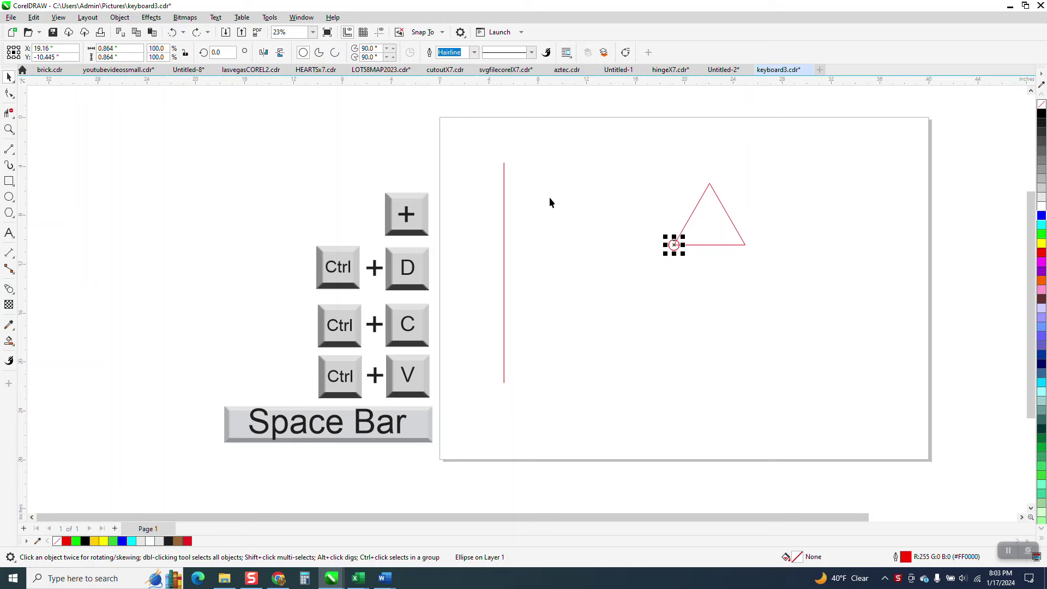
pyautogui.click(675, 254)
pyautogui.moveTo(672, 245); pyautogui.dragTo(671, 267)
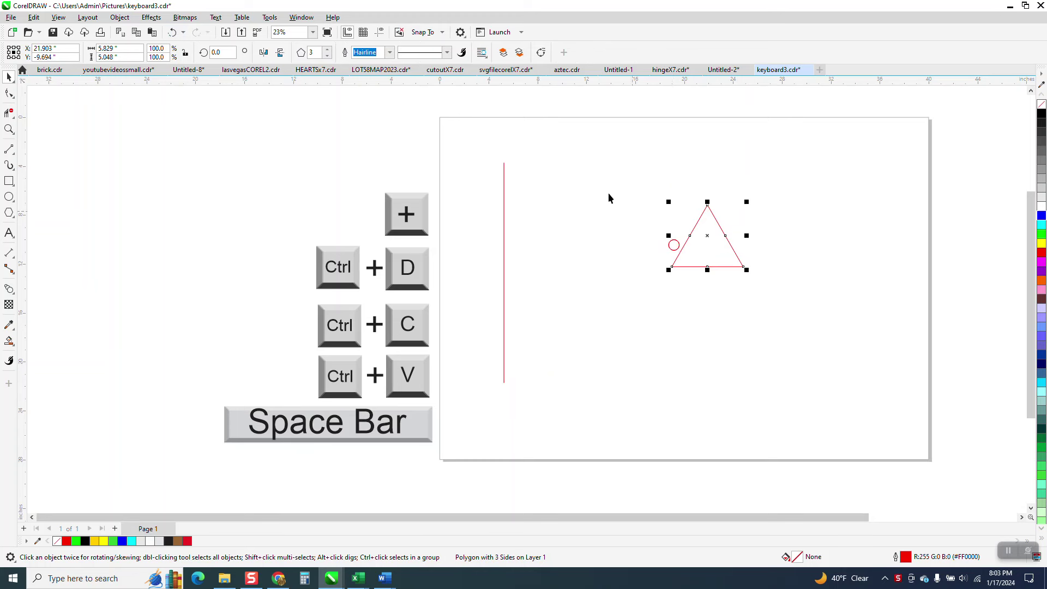
pyautogui.click(674, 251)
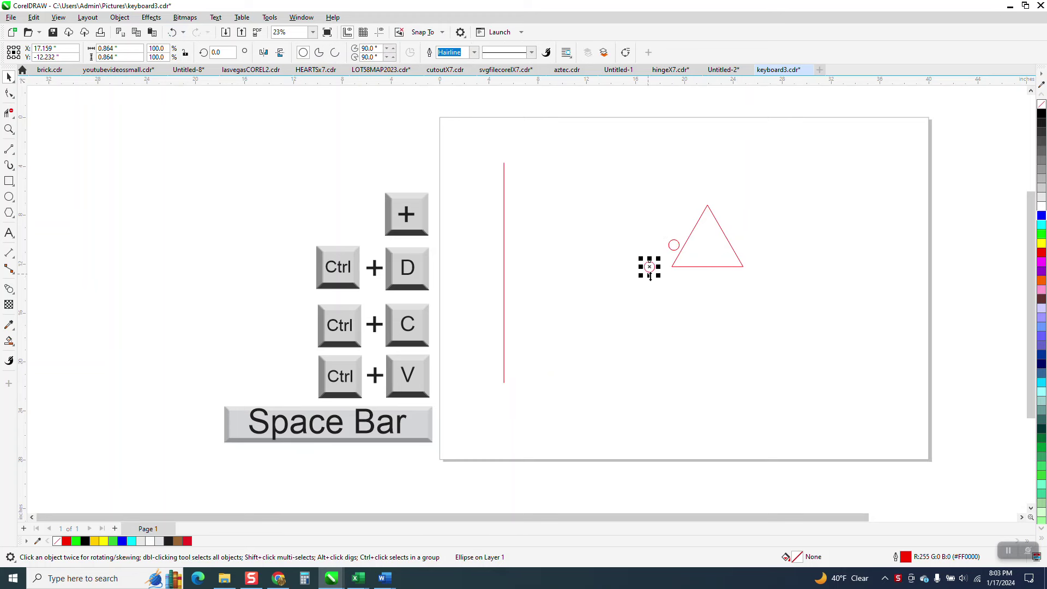
pyautogui.click(662, 267)
pyautogui.moveTo(675, 252)
pyautogui.mouseDown()
pyautogui.moveTo(650, 285)
pyautogui.moveTo(673, 265)
pyautogui.moveTo(671, 297)
pyautogui.moveTo(674, 269)
pyautogui.mouseUp()
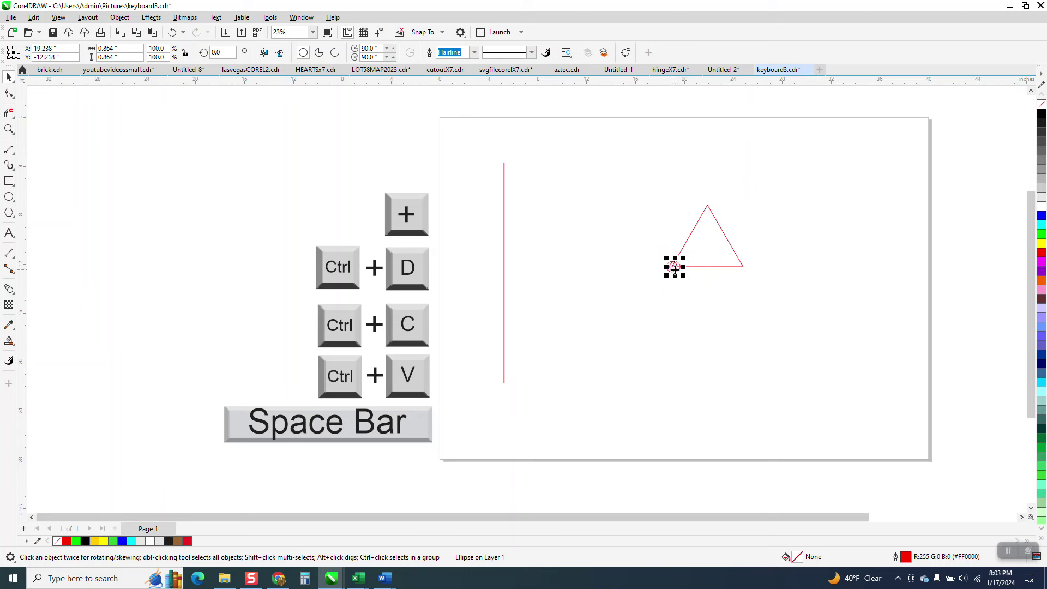
pyautogui.click(667, 238)
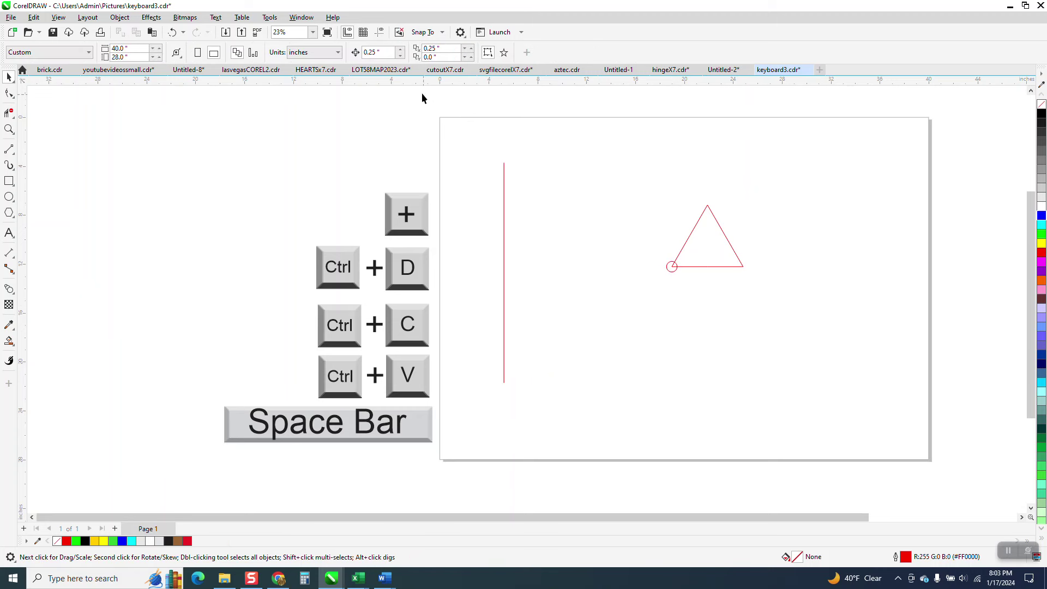
# - Set the horizontal duplicate offset to 0, then copy the circle to the right corner and beyond
pyautogui.doubleClick(437, 49)
pyautogui.write('.')
pyautogui.press('Return')
pyautogui.click(668, 267)
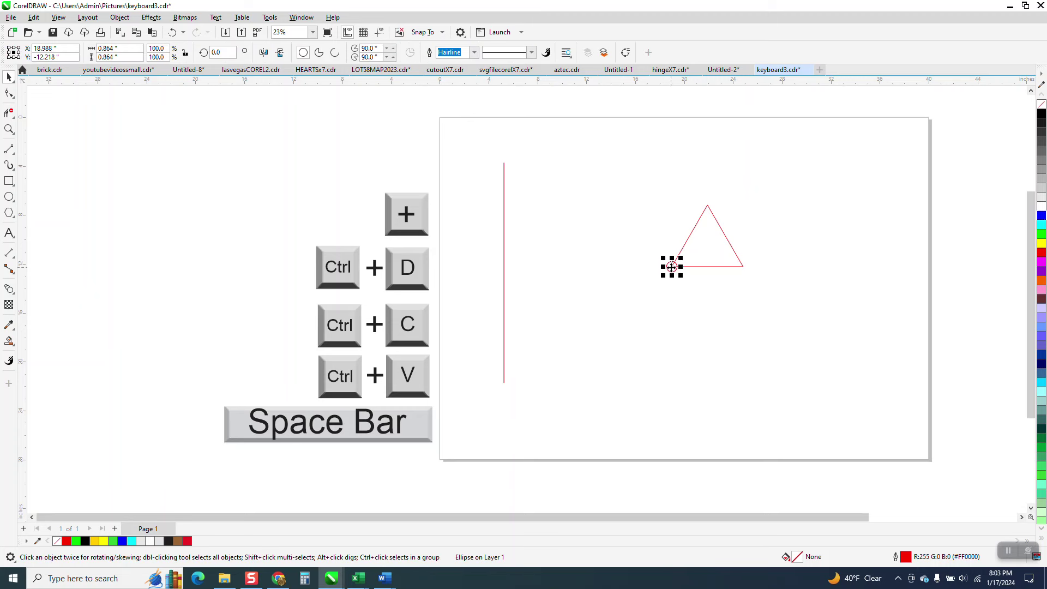
pyautogui.moveTo(672, 267); pyautogui.dragTo(742, 269)
pyautogui.hotkey('ctrl', 'd')
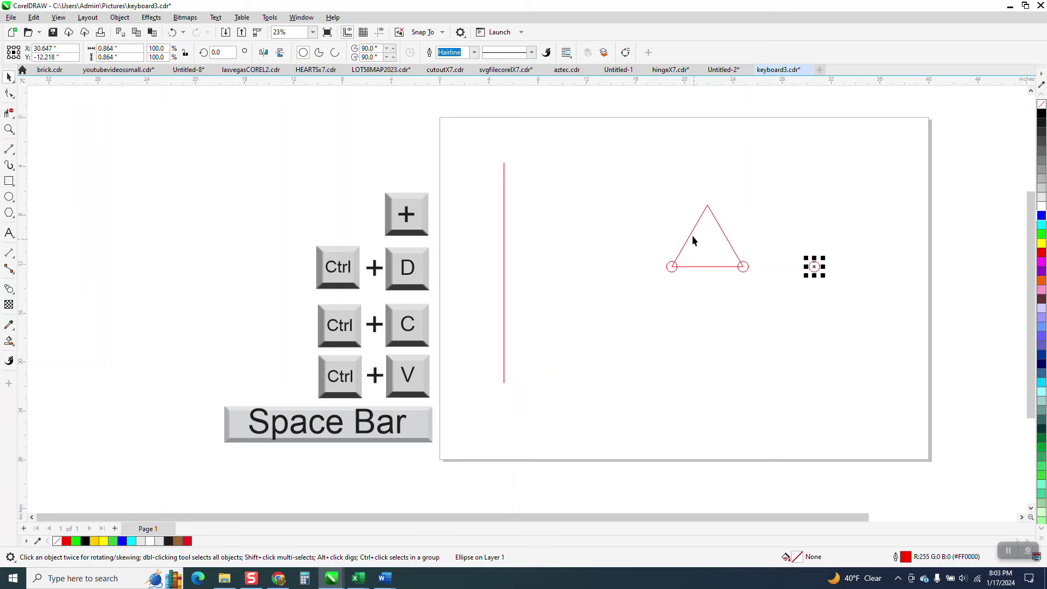
pyautogui.moveTo(663, 183)
pyautogui.mouseDown()
pyautogui.moveTo(838, 306)
pyautogui.moveTo(832, 315)
pyautogui.mouseUp()
# - Delete the triangle and all its corner circles
pyautogui.press('Delete')
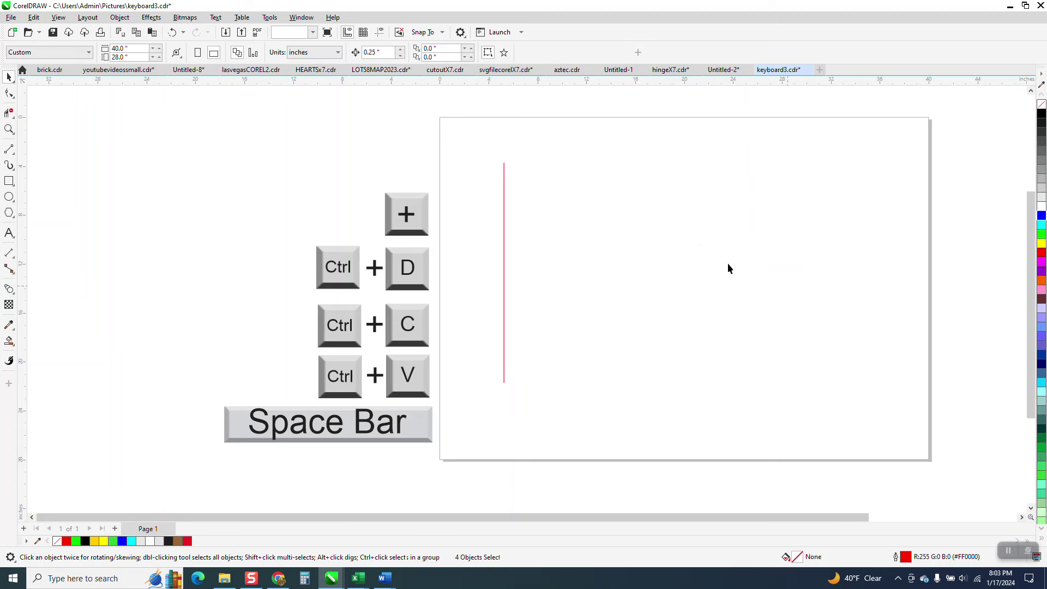
pyautogui.click(504, 245)
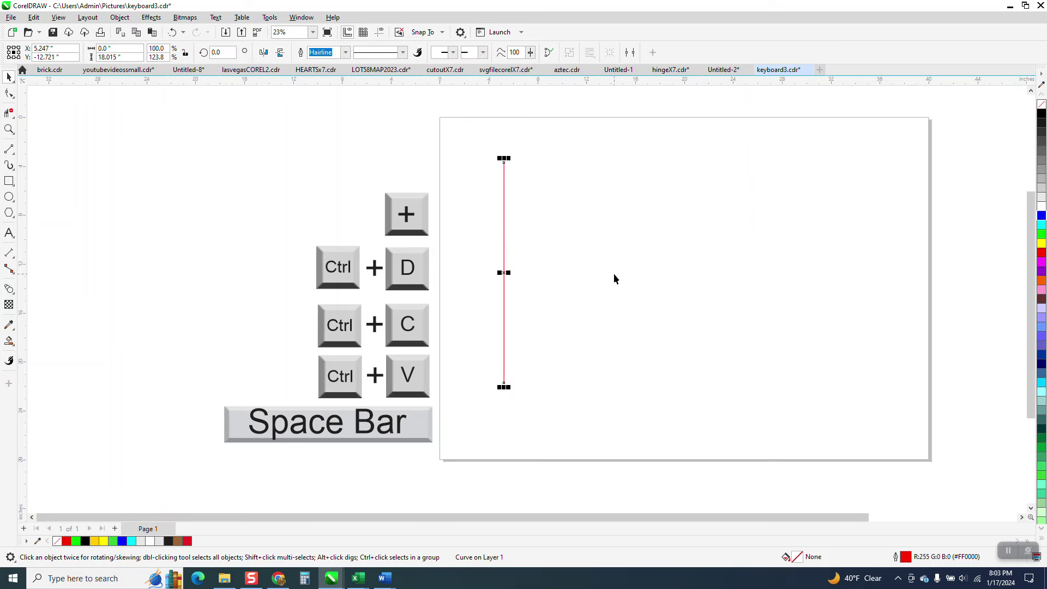
pyautogui.click(401, 104)
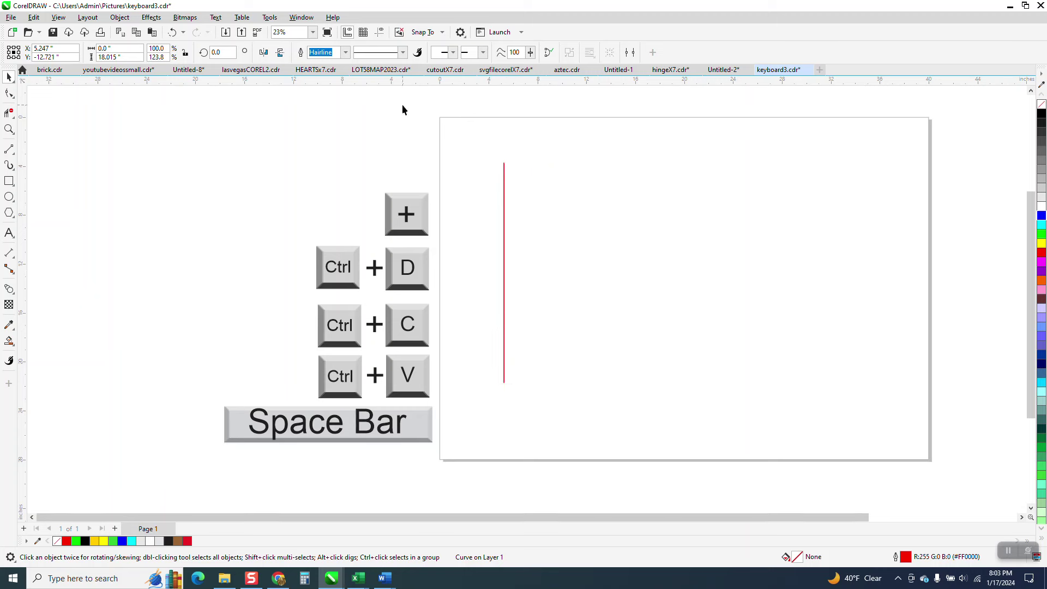
# - Duplicate the red line twice with Ctrl+D, each copy 0.25" right of the previous
pyautogui.click(503, 174)
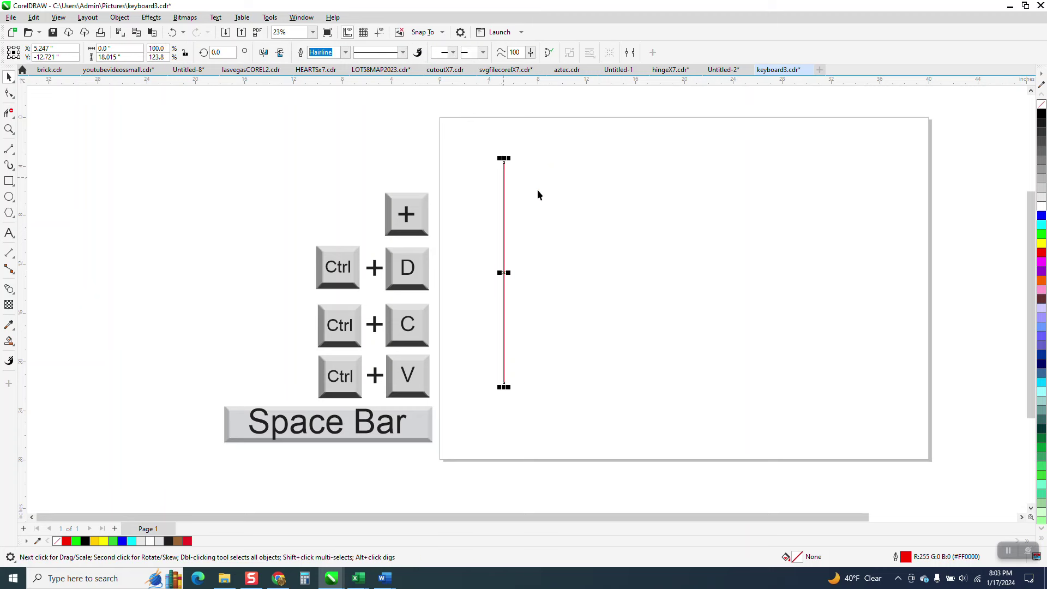
pyautogui.hotkey('ctrl', 'd')
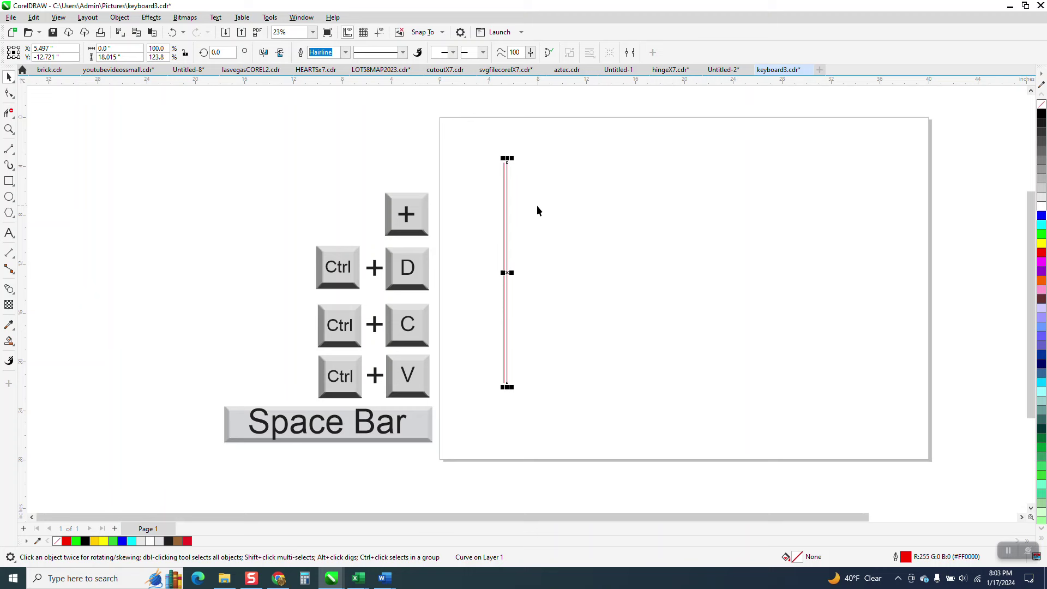
pyautogui.click(405, 136)
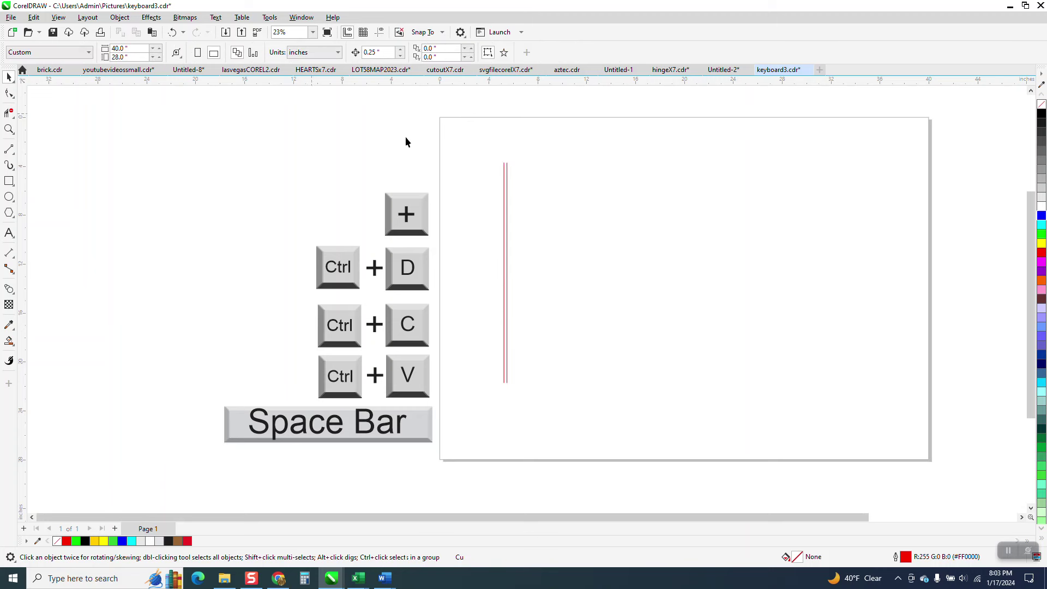
pyautogui.click(507, 175)
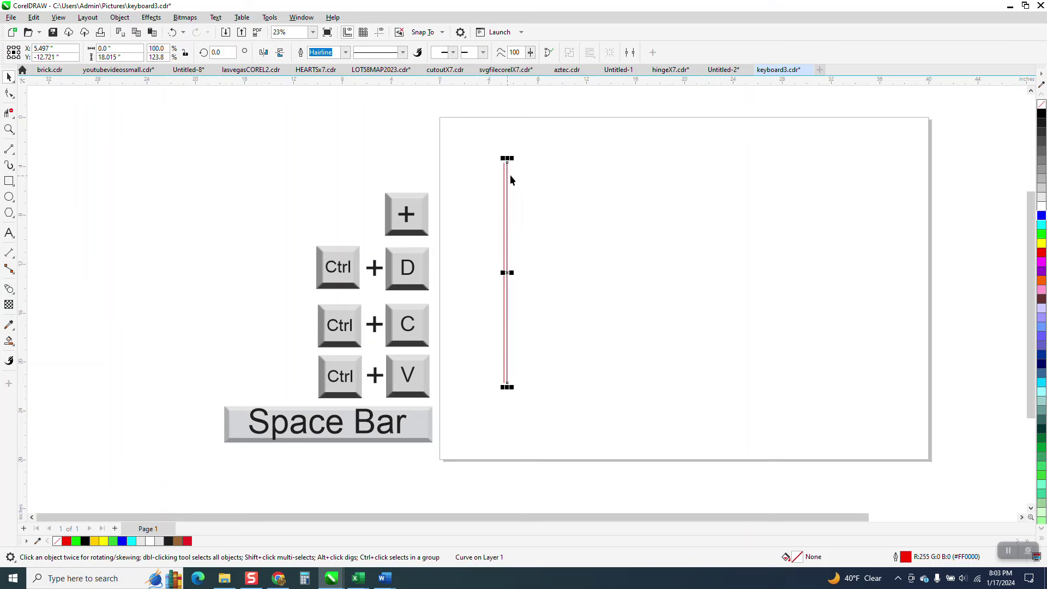
pyautogui.hotkey('ctrl', 'd')
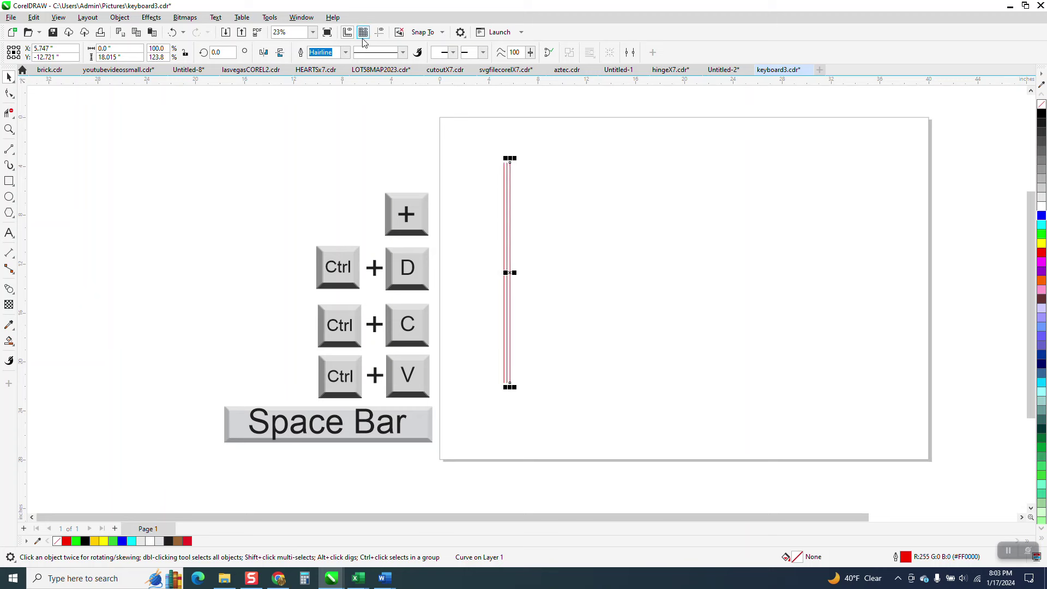
pyautogui.click(515, 152)
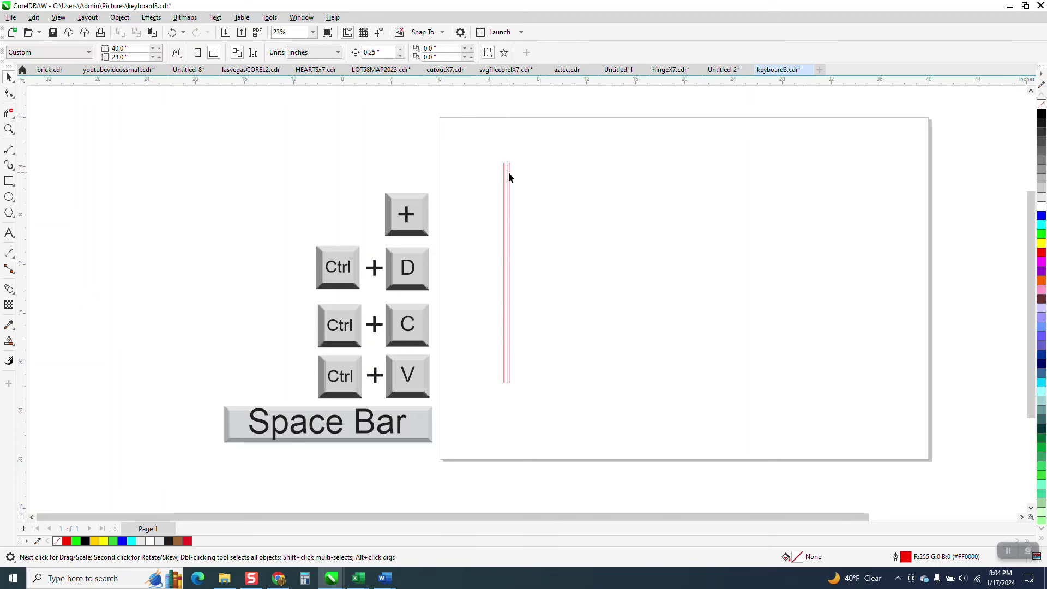
pyautogui.hotkey('ctrl', 'z')
pyautogui.hotkey('ctrl', 'z')
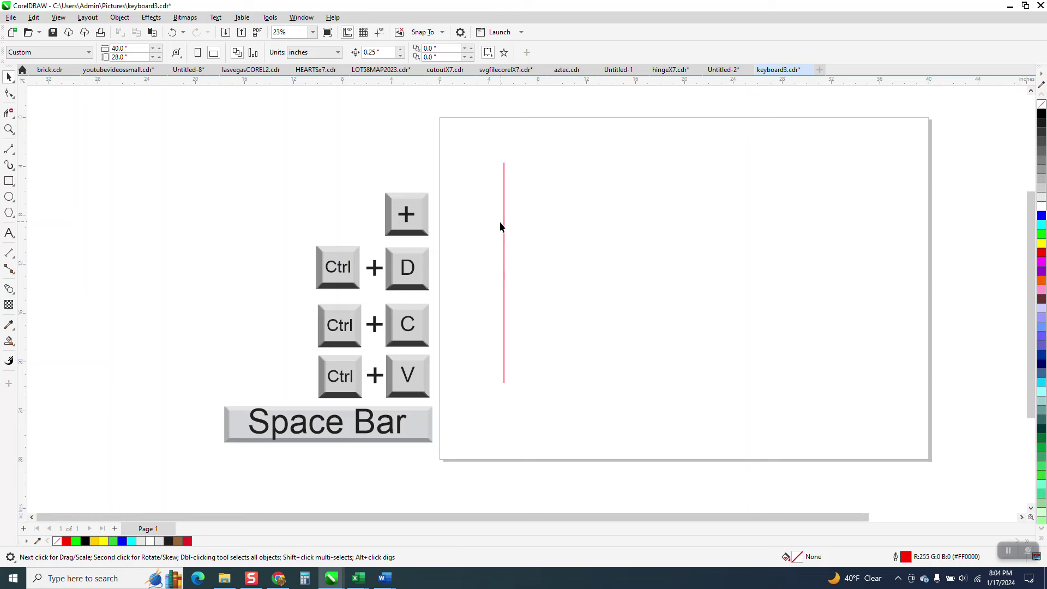
pyautogui.click(504, 233)
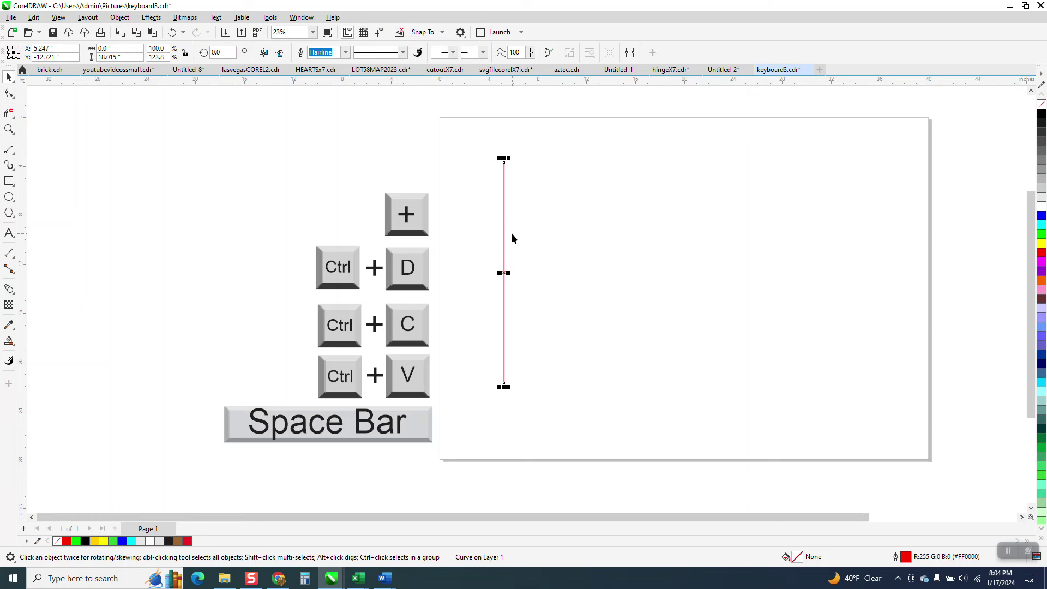
pyautogui.moveTo(510, 267); pyautogui.dragTo(566, 276)
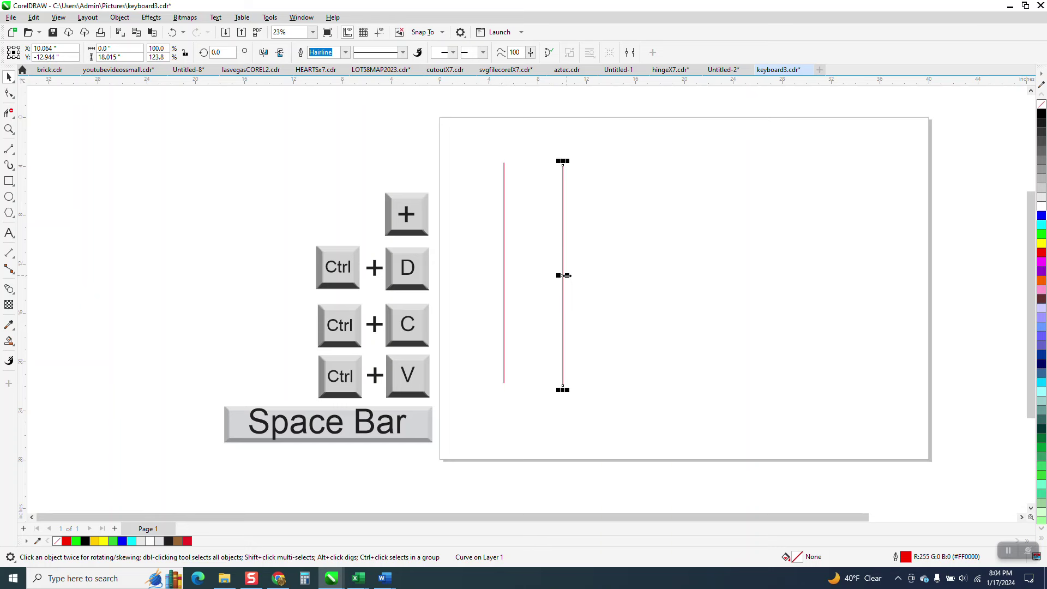
pyautogui.hotkey('ctrl', 'd')
pyautogui.hotkey('ctrl', 'd')
pyautogui.hotkey('ctrl', 'd')
pyautogui.hotkey('ctrl', 'd')
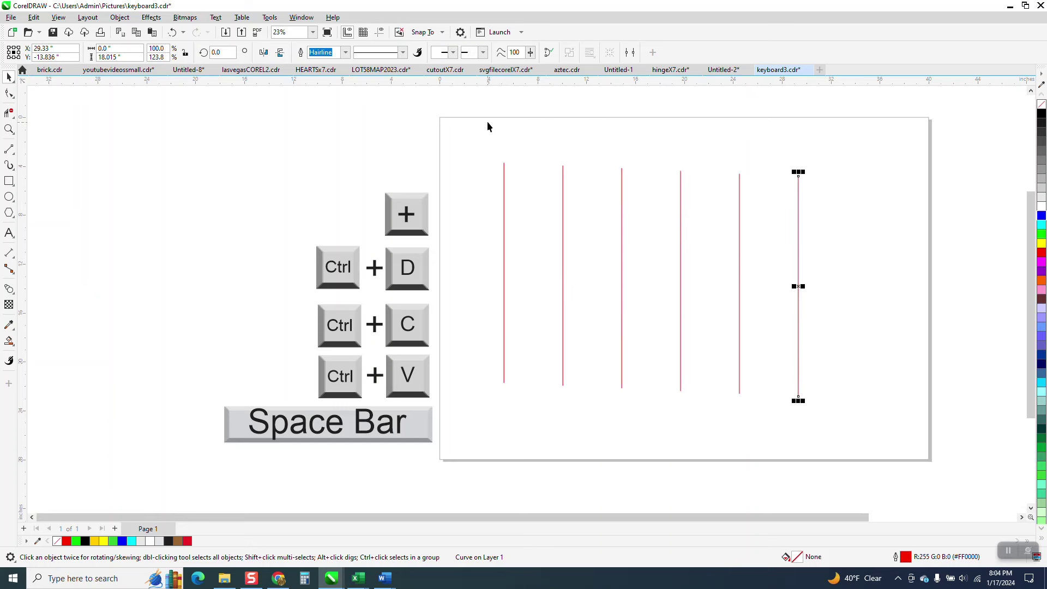
pyautogui.moveTo(479, 118); pyautogui.dragTo(867, 431)
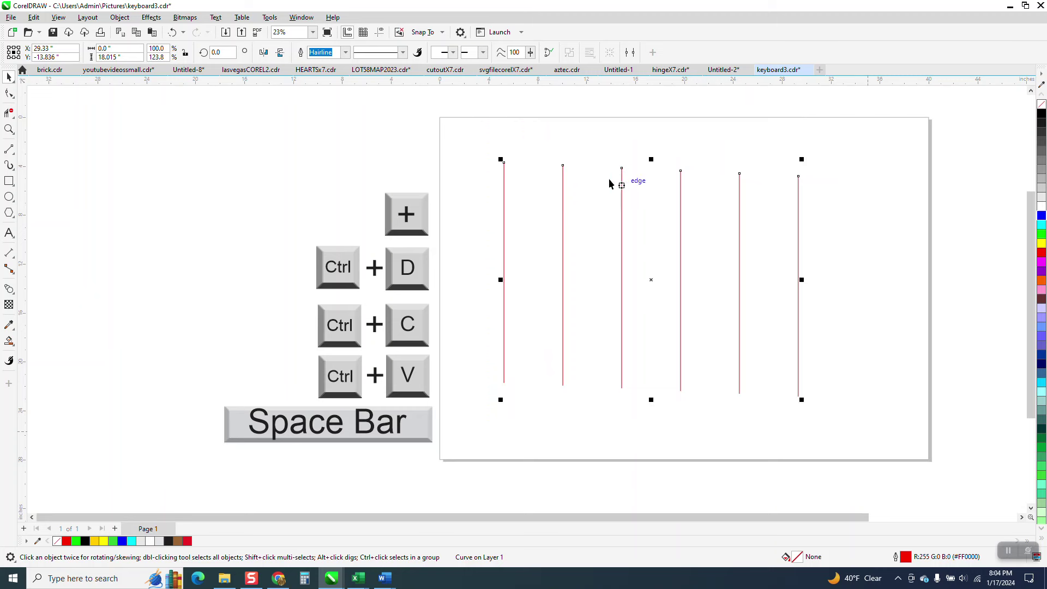
pyautogui.moveTo(538, 129); pyautogui.dragTo(820, 420)
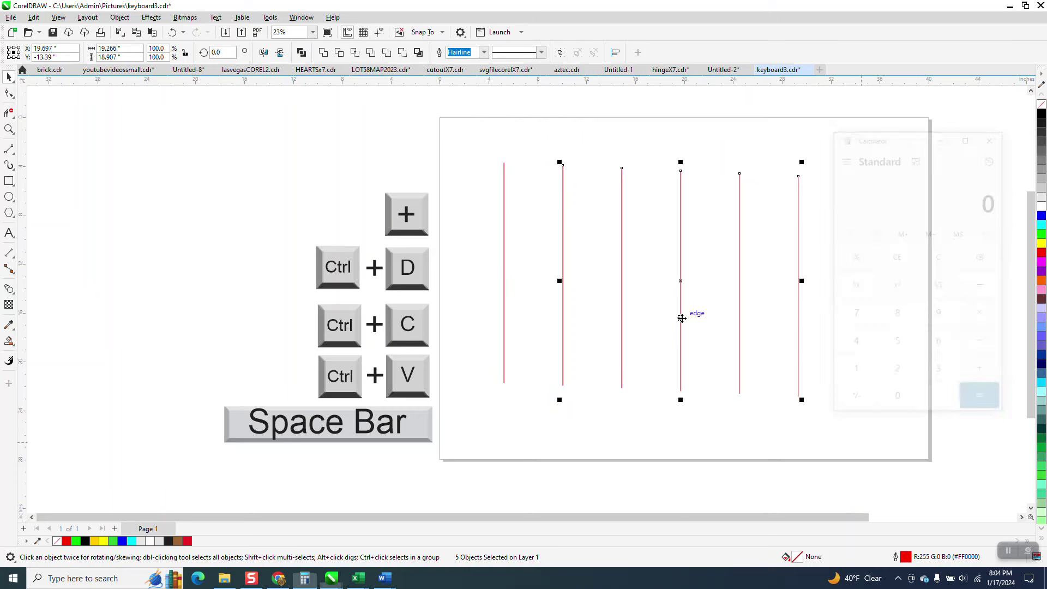
pyautogui.click(989, 141)
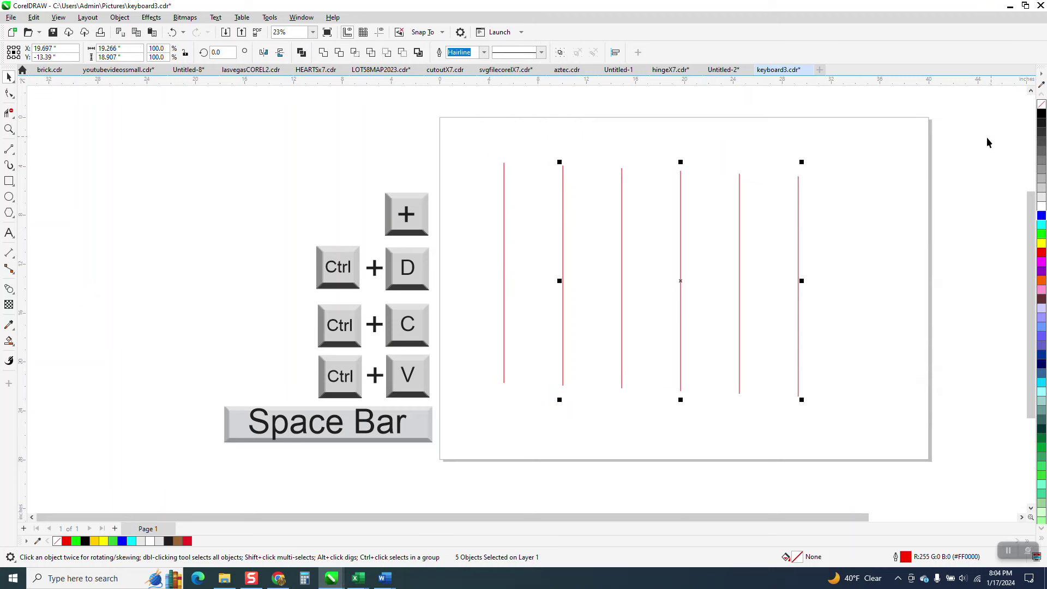
pyautogui.press('Delete')
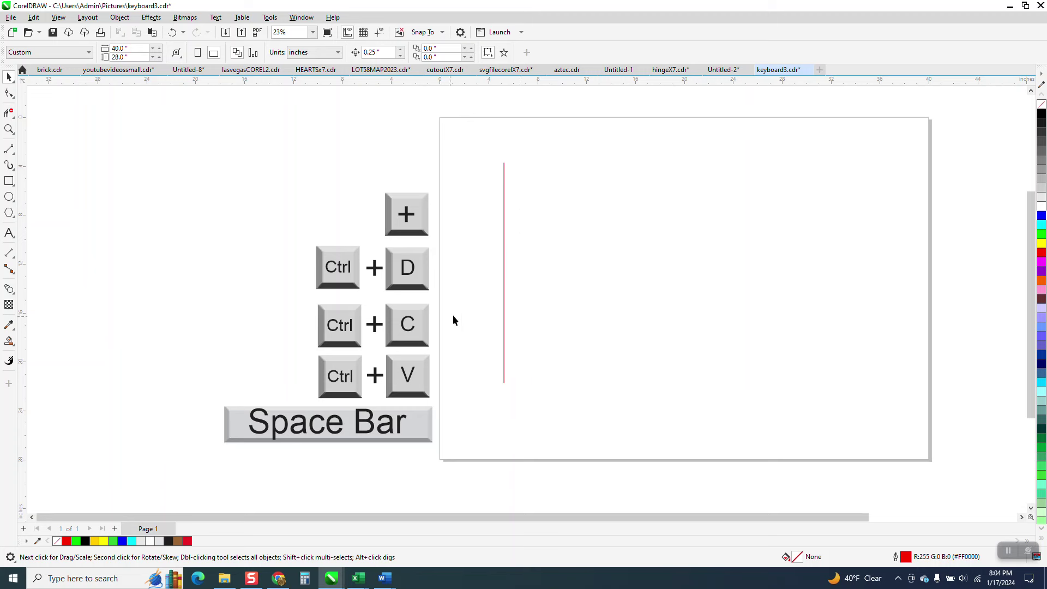
pyautogui.click(503, 297)
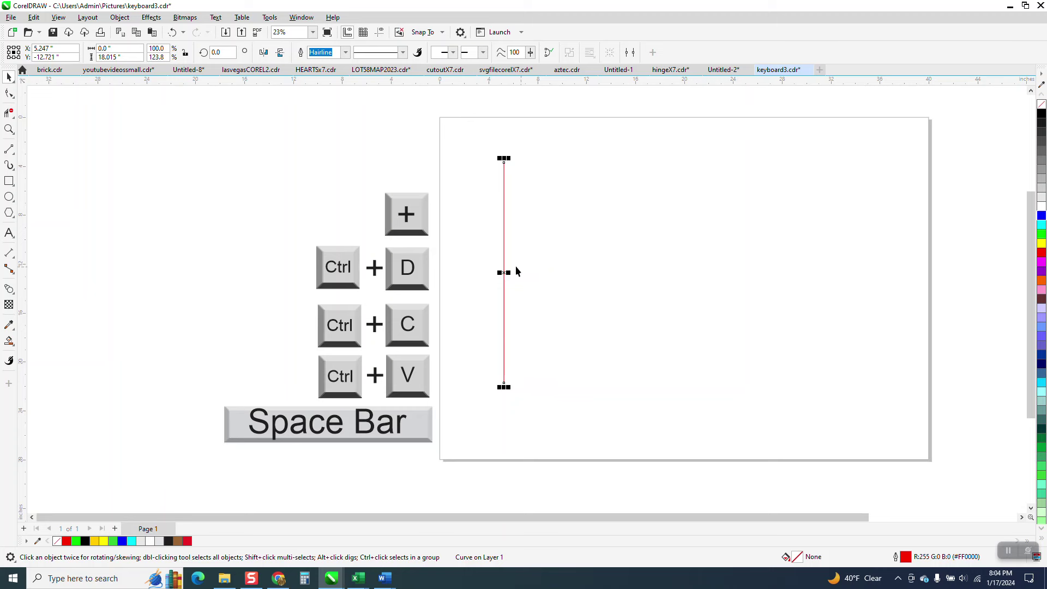
pyautogui.moveTo(506, 271); pyautogui.dragTo(544, 274)
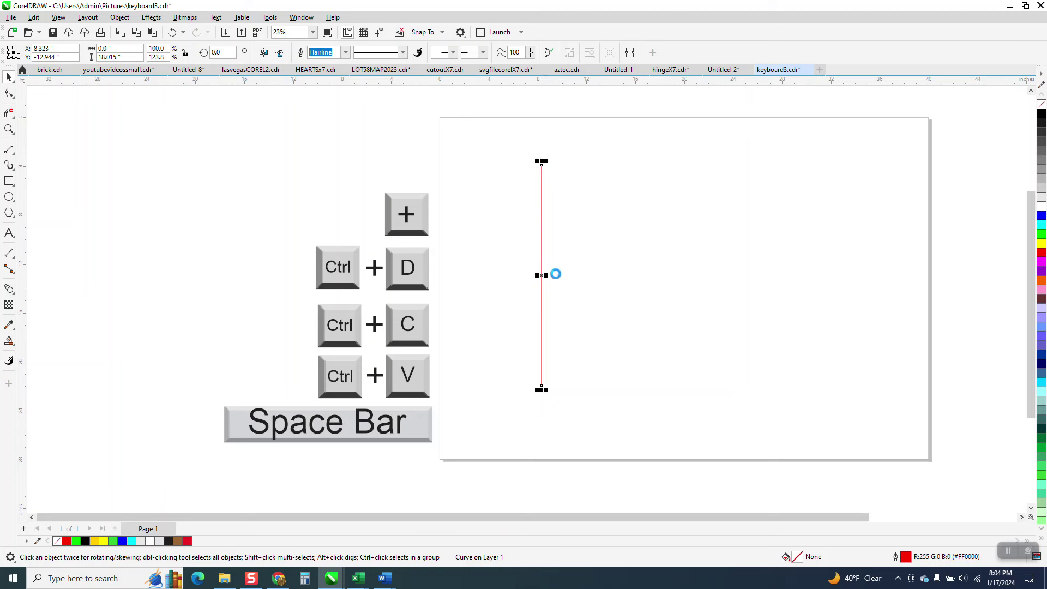
pyautogui.hotkey('ctrl', 'd')
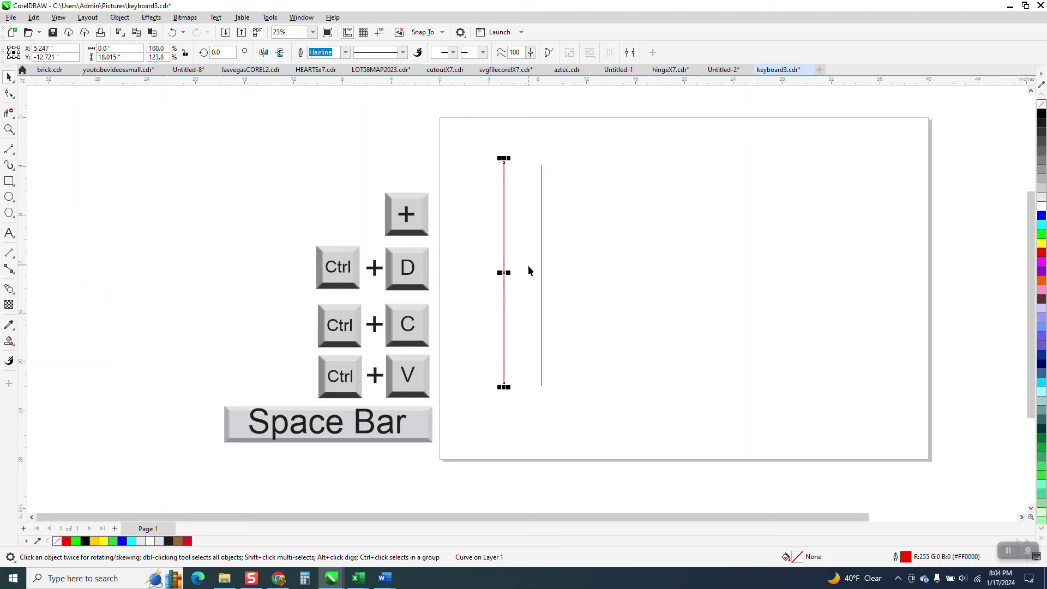
pyautogui.click(542, 271)
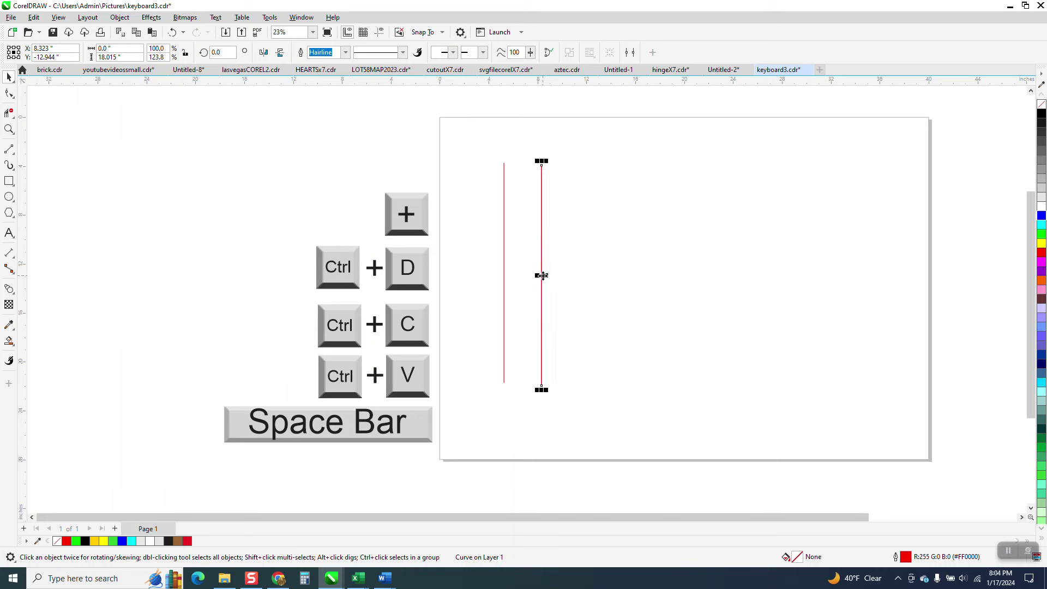
pyautogui.moveTo(542, 275); pyautogui.dragTo(567, 275)
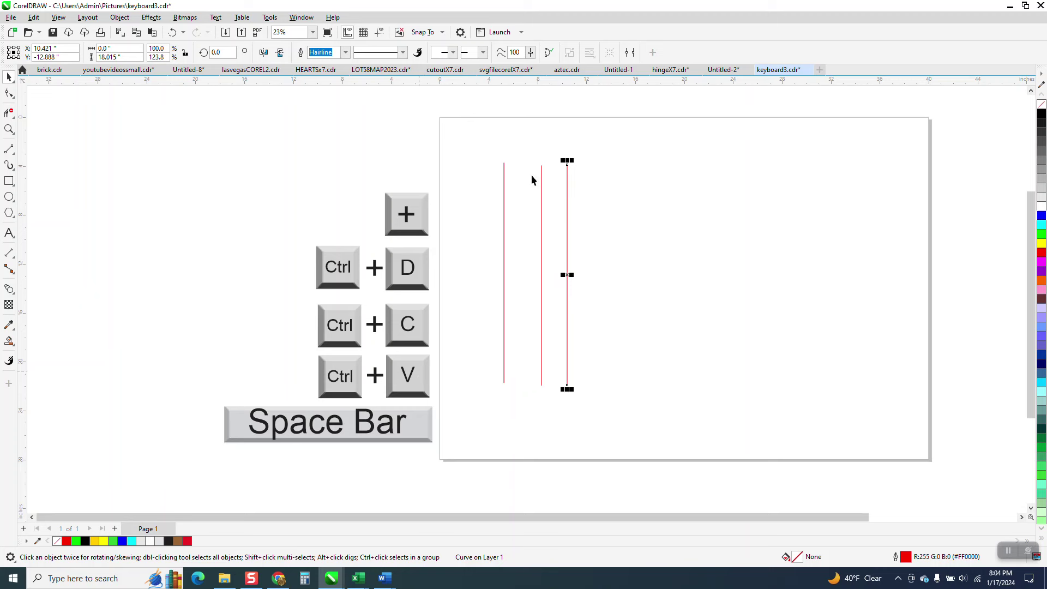
pyautogui.moveTo(526, 147); pyautogui.dragTo(627, 426)
pyautogui.press('Delete')
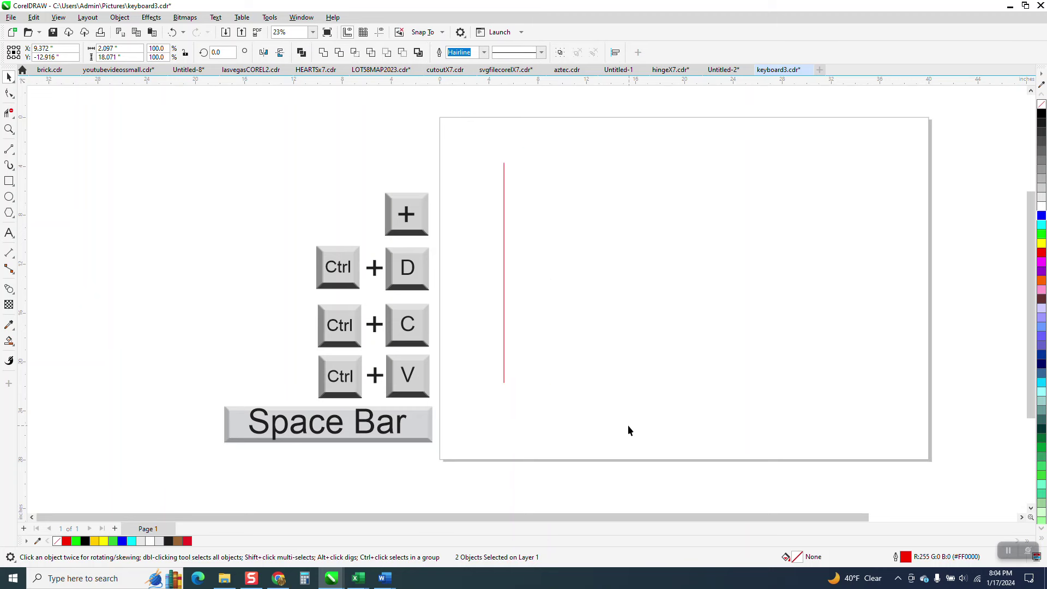
pyautogui.click(504, 323)
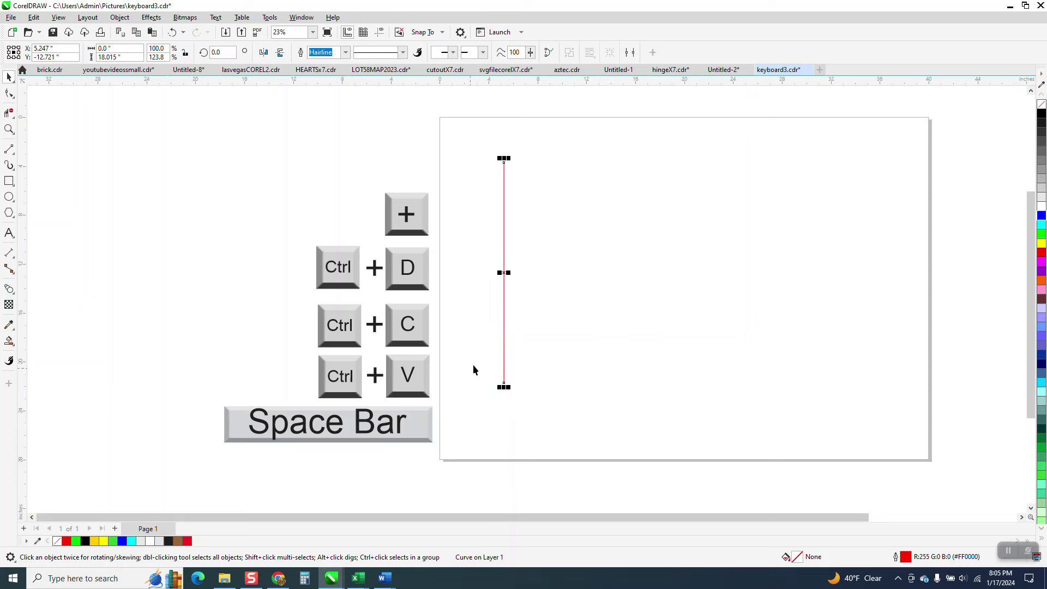
pyautogui.moveTo(504, 273); pyautogui.dragTo(536, 295)
pyautogui.press('space')
pyautogui.press('space')
pyautogui.press('space')
pyautogui.press('space')
pyautogui.press('space')
pyautogui.press('space')
pyautogui.press('space')
pyautogui.press('space')
pyautogui.press('space')
pyautogui.press('space')
pyautogui.press('space')
pyautogui.moveTo(479, 143); pyautogui.dragTo(861, 423)
pyautogui.press('t')
pyautogui.scroll(-1, 610, 377)
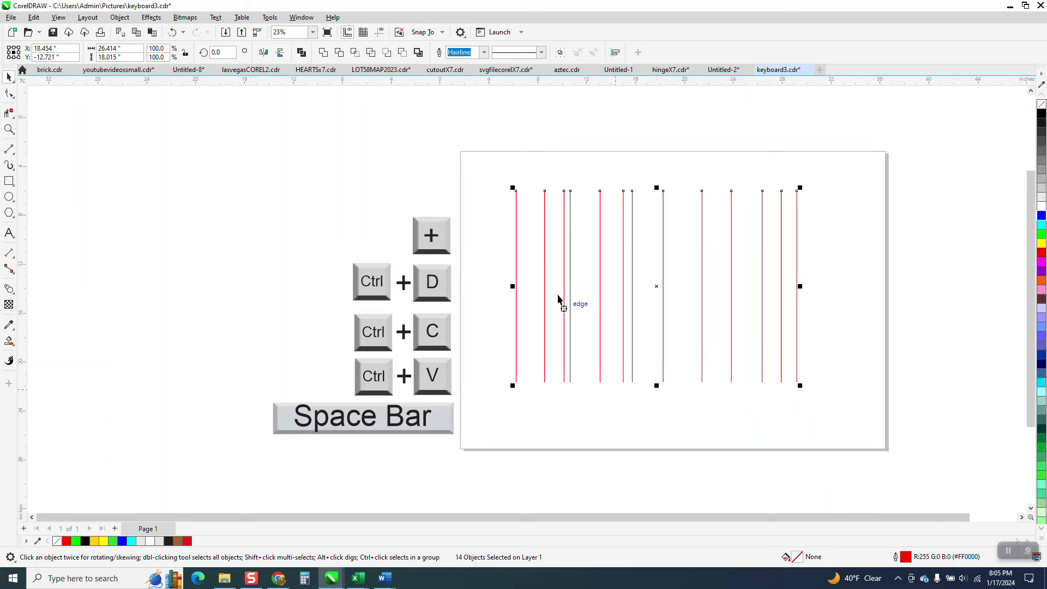
pyautogui.moveTo(532, 176); pyautogui.dragTo(848, 442)
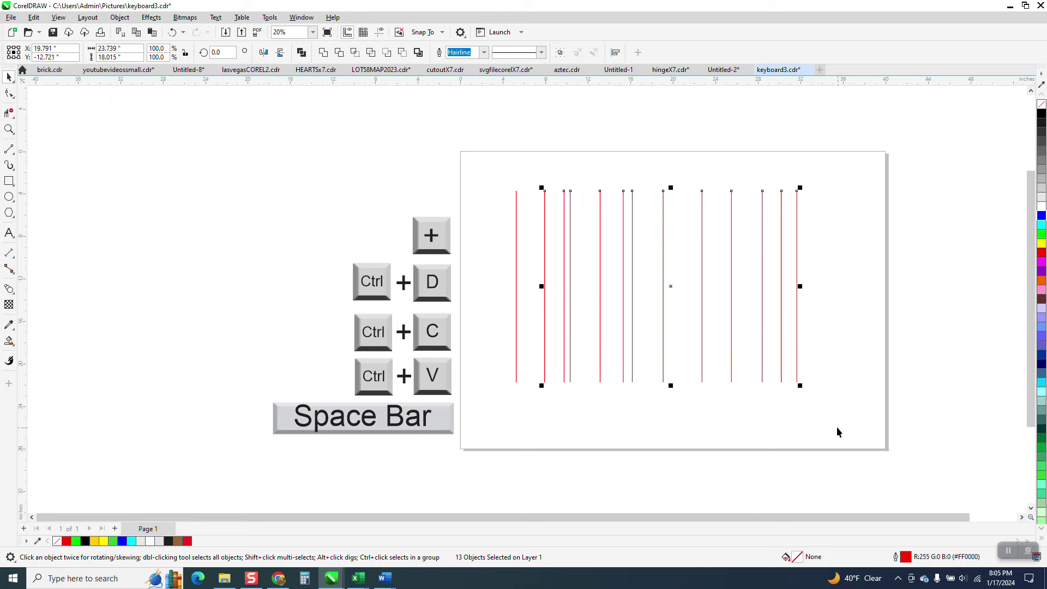
pyautogui.press('Delete')
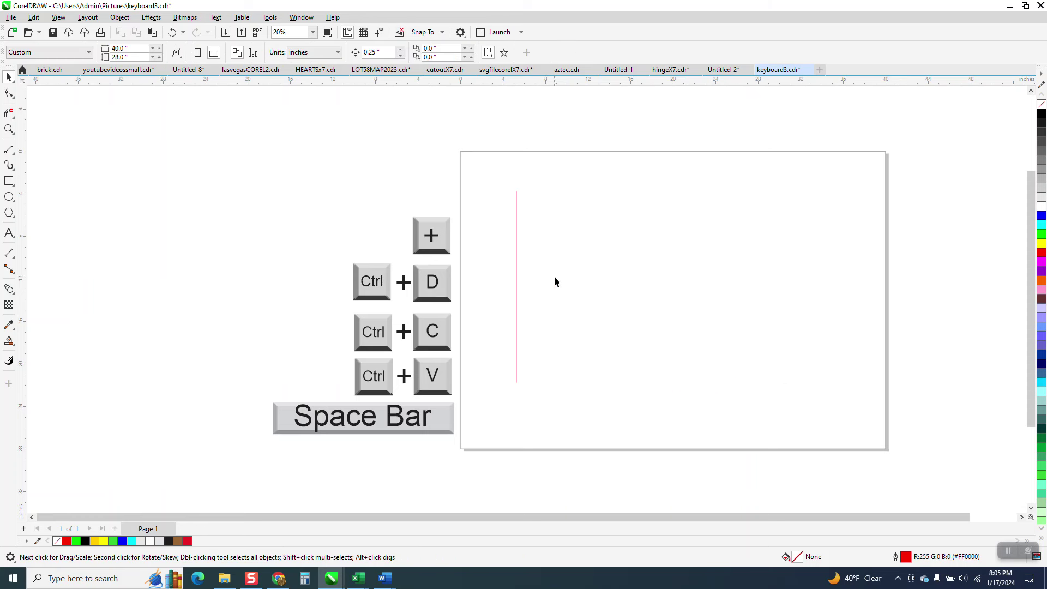
# - Use the Transform docker to make 11 copies of the red line 0.25" apart, then undo them
pyautogui.click(301, 17)
pyautogui.moveTo(326, 164)
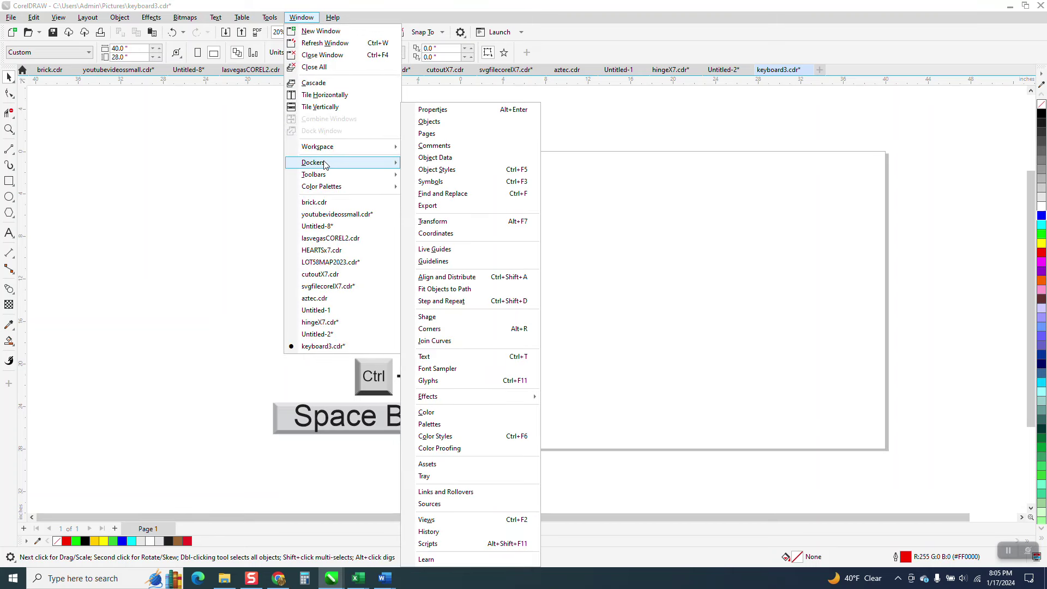
pyautogui.click(432, 221)
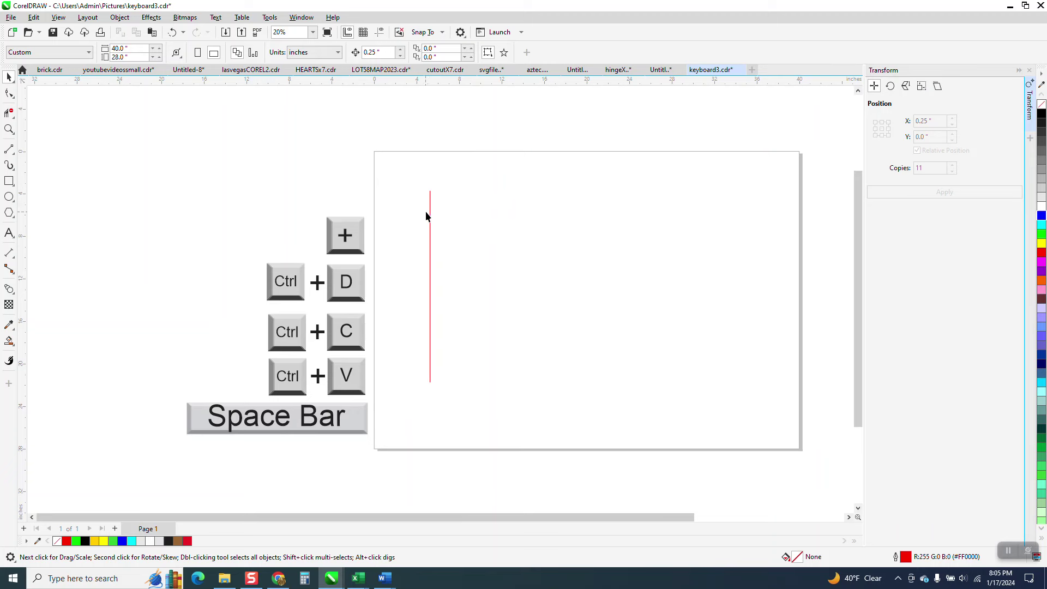
pyautogui.click(430, 216)
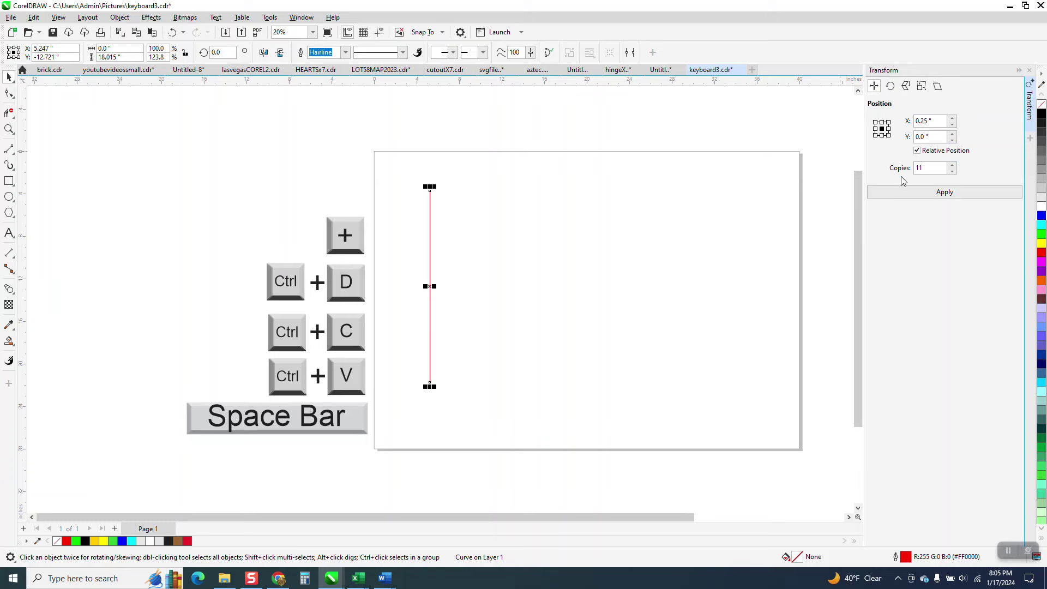
pyautogui.click(933, 194)
pyautogui.moveTo(412, 169); pyautogui.dragTo(495, 404)
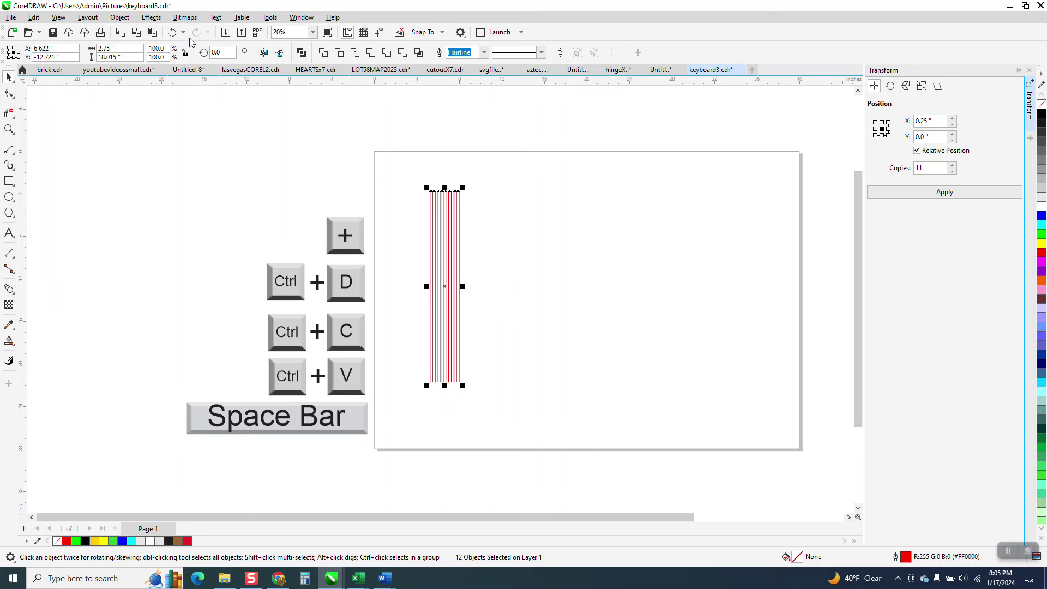
pyautogui.click(173, 33)
# - Change the horizontal offset to 1", make 11 copies, then delete all the extra lines
pyautogui.click(927, 121)
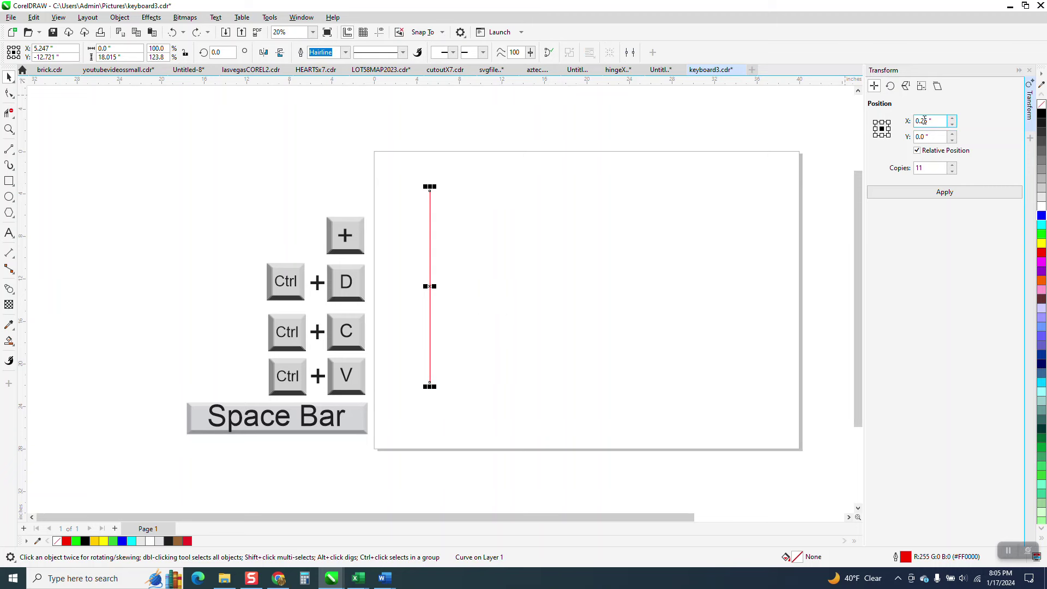
pyautogui.doubleClick(927, 120)
pyautogui.write('1')
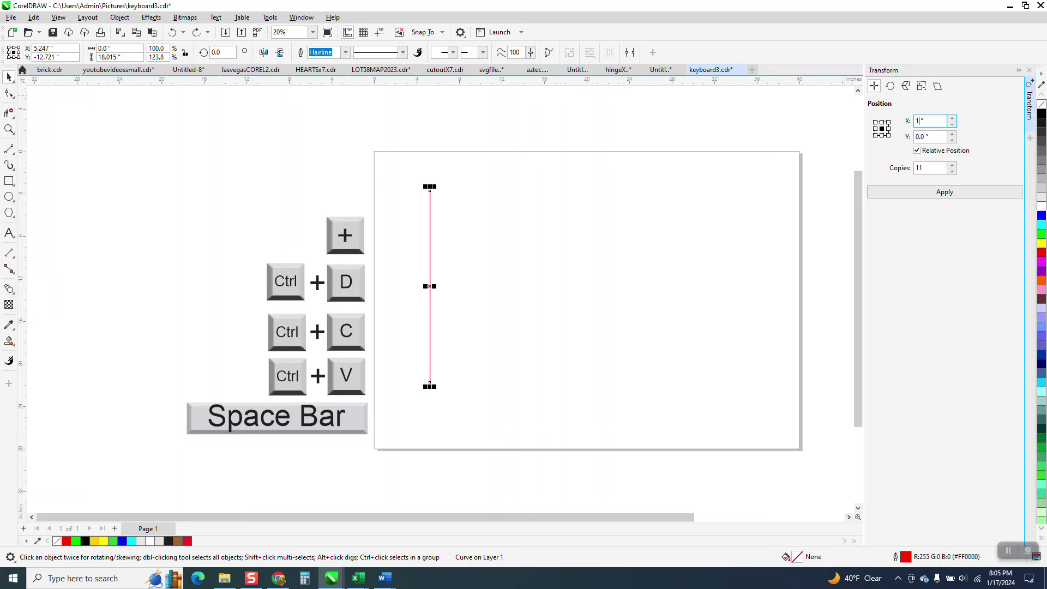
pyautogui.click(942, 193)
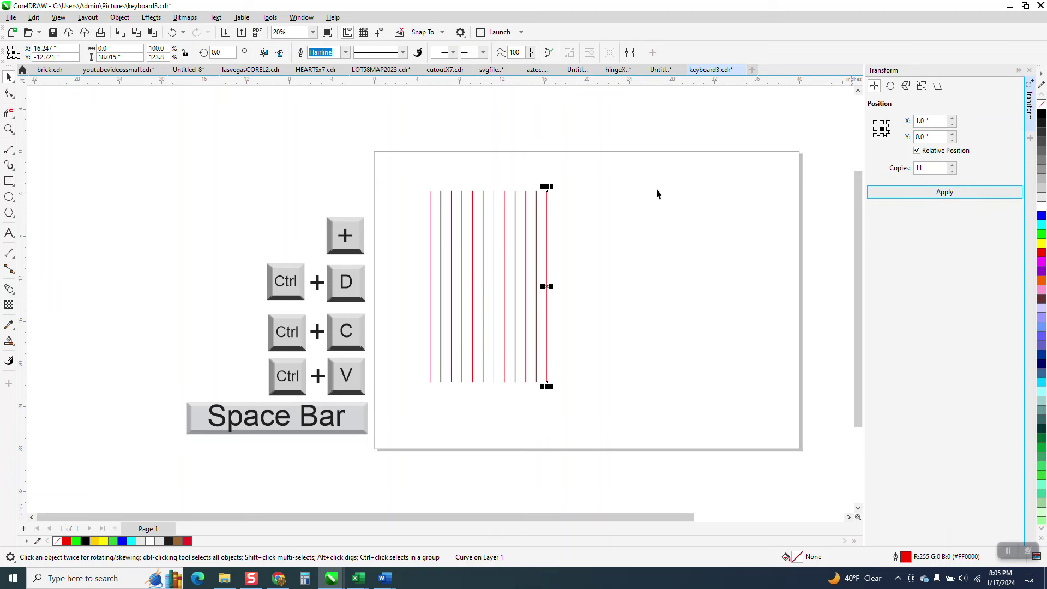
pyautogui.moveTo(435, 173); pyautogui.dragTo(616, 406)
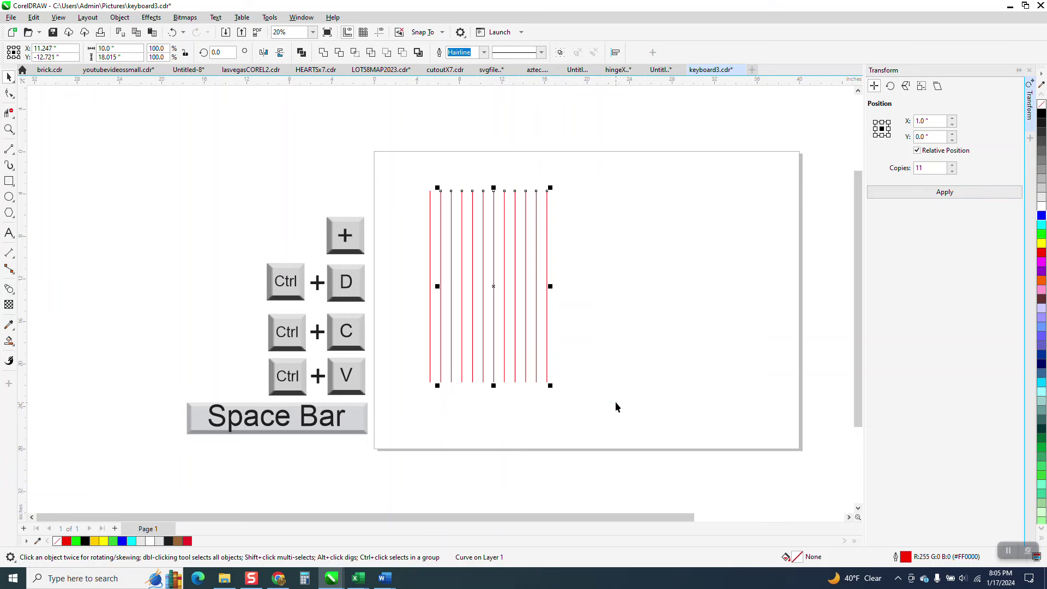
pyautogui.press('Delete')
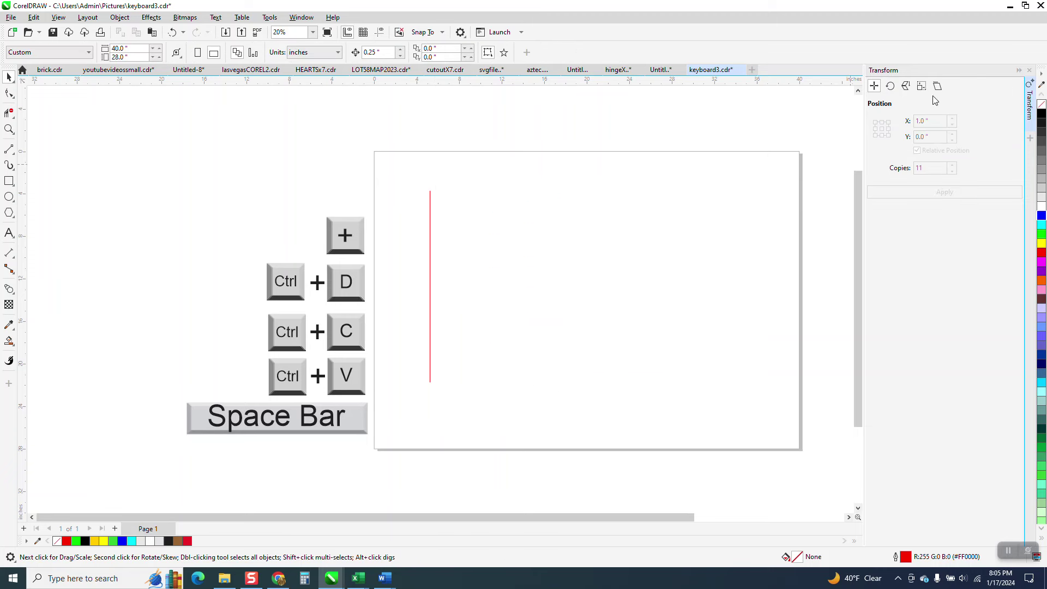
# - Close the Transform docker and open the Step and Repeat docker from Window > Dockers
pyautogui.click(1029, 71)
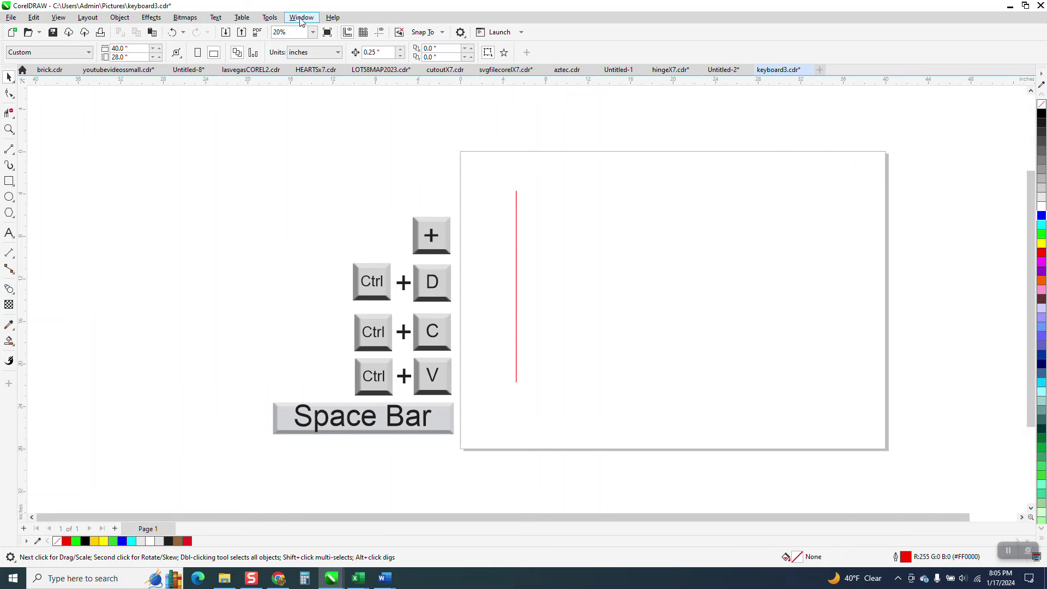
pyautogui.click(299, 18)
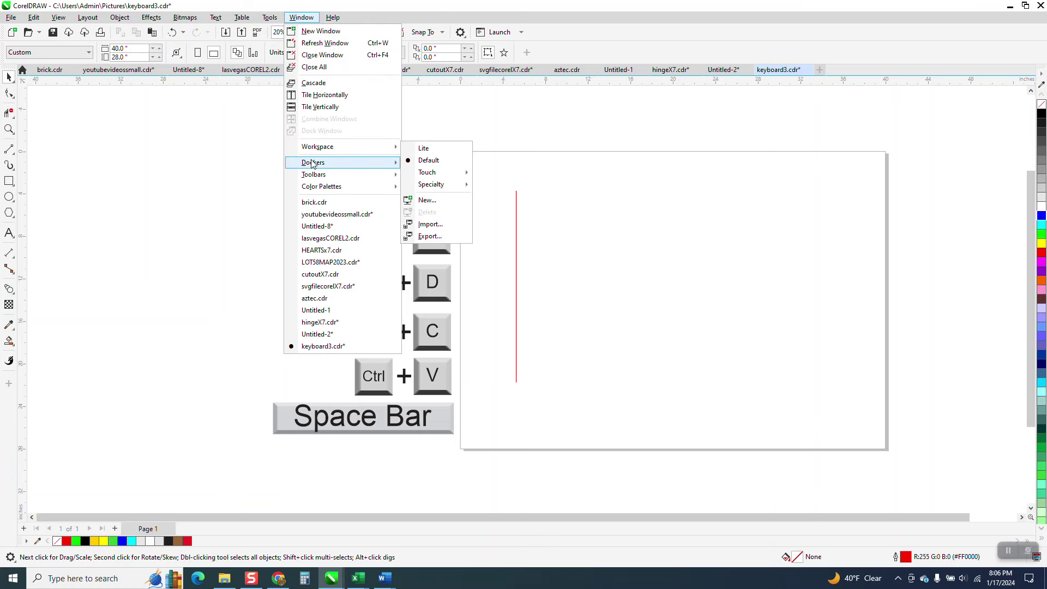
pyautogui.moveTo(313, 164)
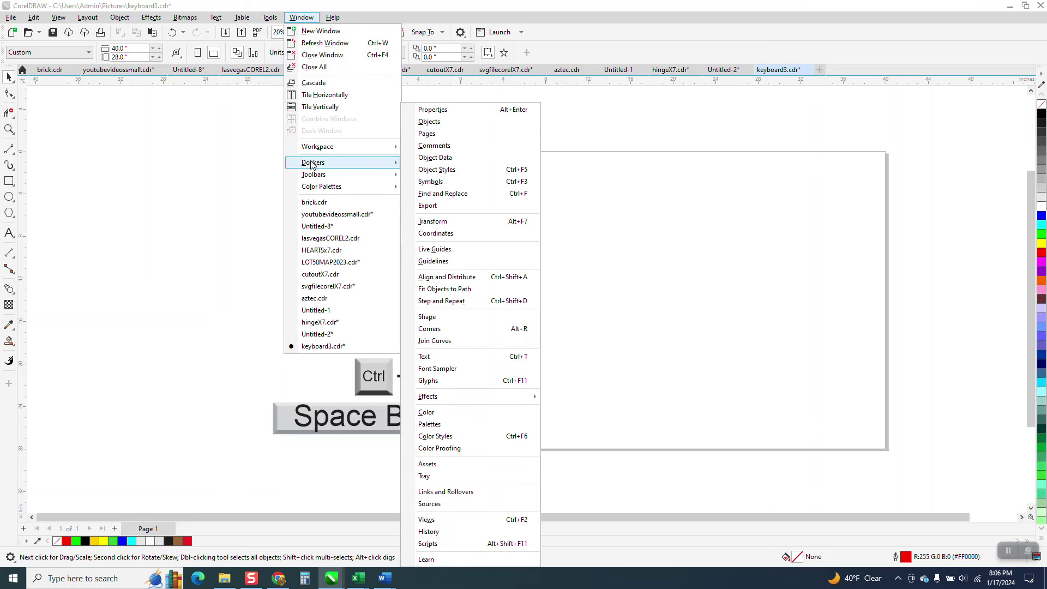
pyautogui.click(441, 300)
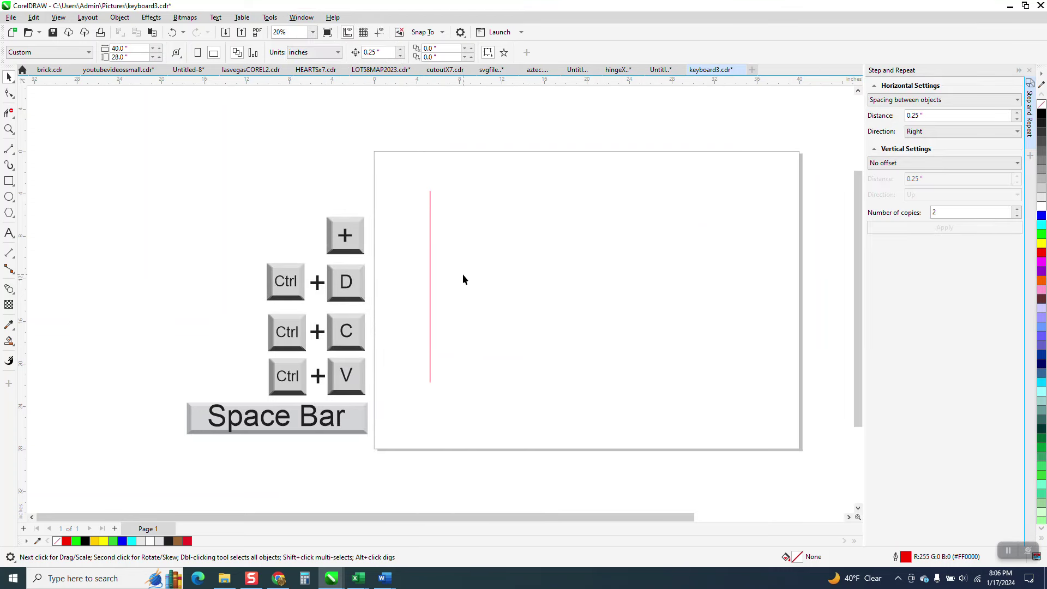
# - Apply 11 copies of the red line 0.25" apart, keeping horizontal mode as spacing between objects
pyautogui.click(431, 278)
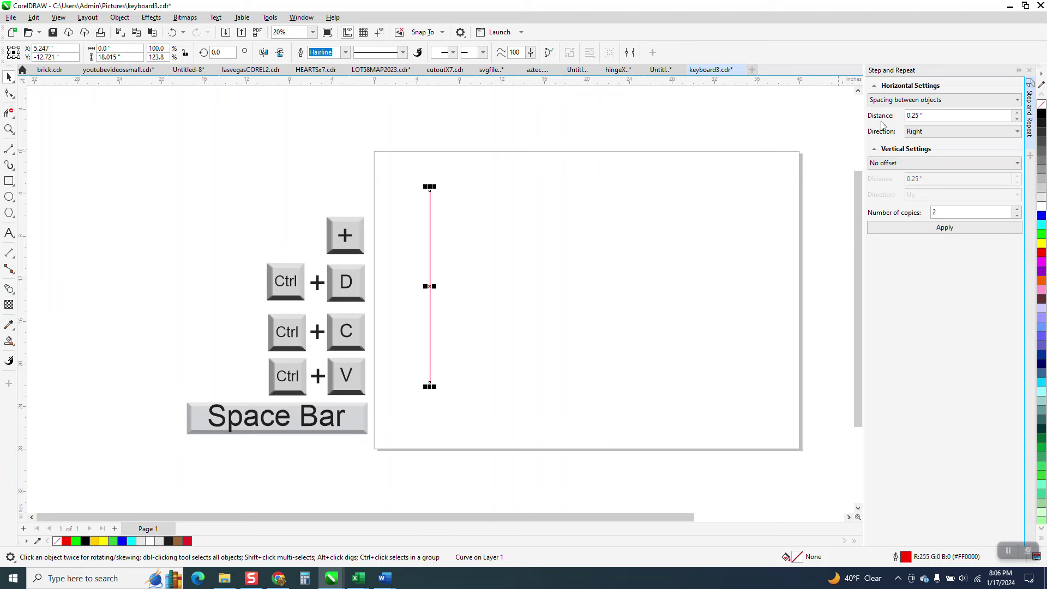
pyautogui.click(924, 119)
pyautogui.write('11')
pyautogui.click(908, 233)
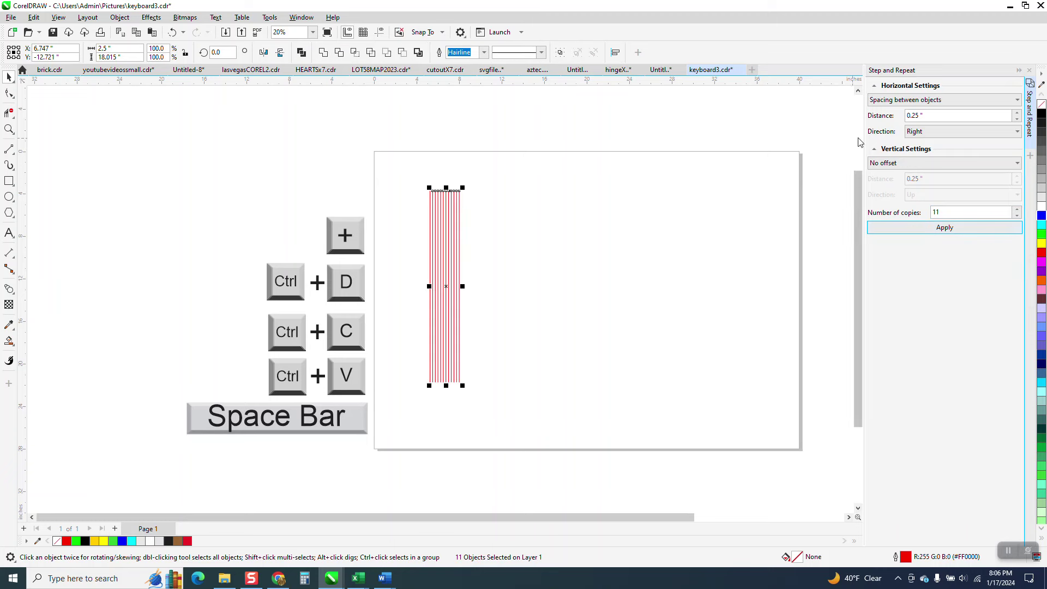
pyautogui.click(1017, 101)
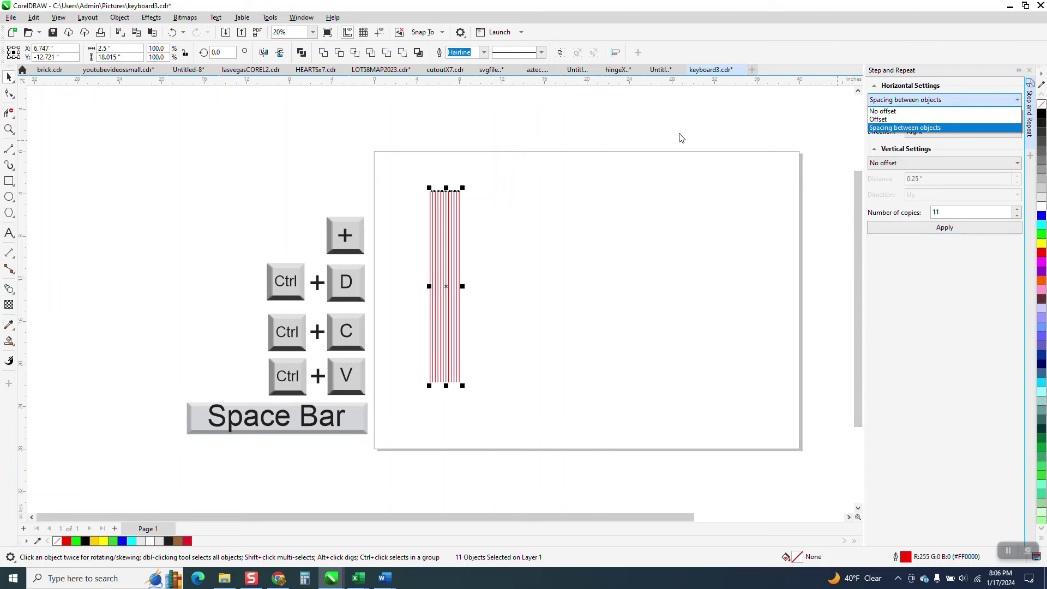
pyautogui.click(623, 129)
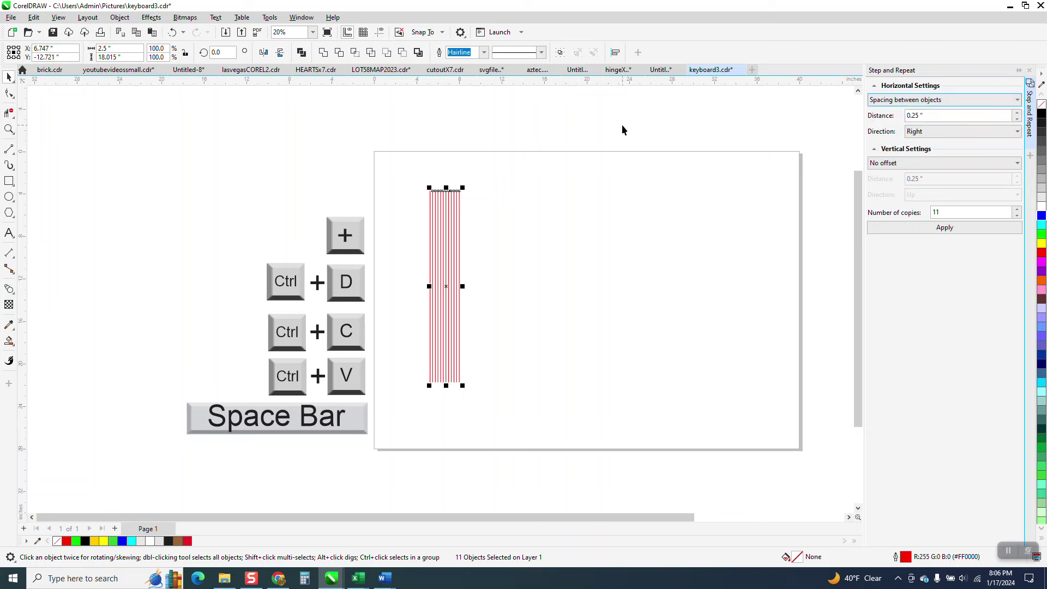
# - Zoom in on the line group, stretch it much wider, then undo the stretch
pyautogui.click(8, 130)
pyautogui.moveTo(421, 184); pyautogui.dragTo(586, 378)
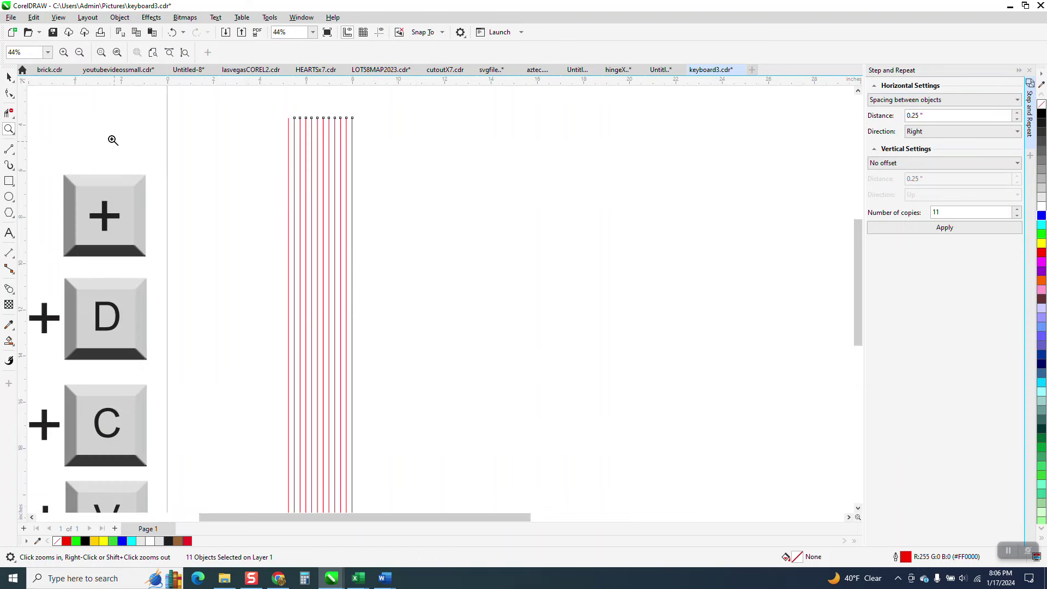
pyautogui.click(9, 77)
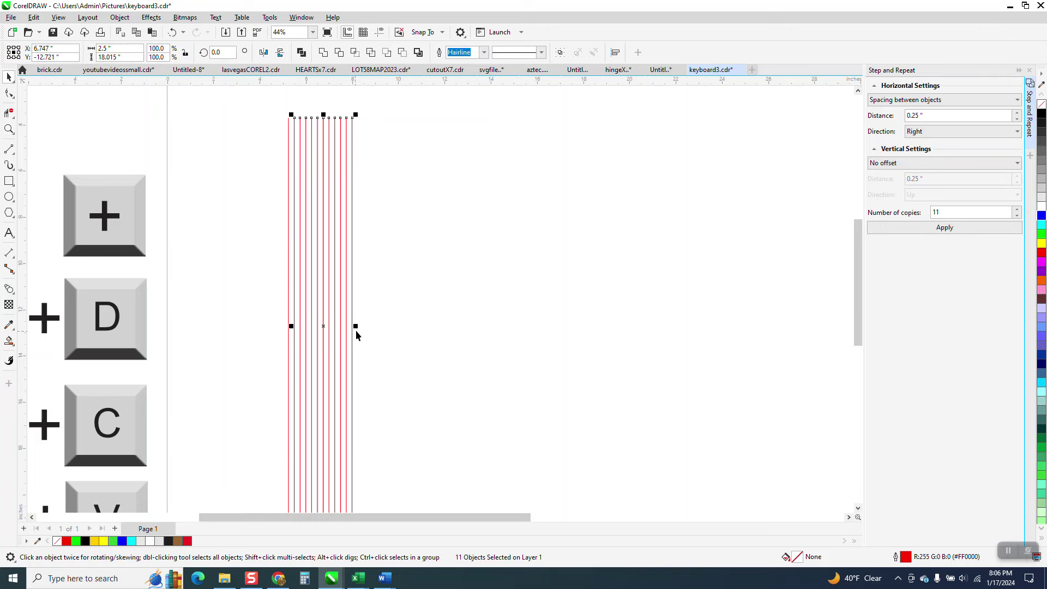
pyautogui.moveTo(356, 326); pyautogui.dragTo(612, 325)
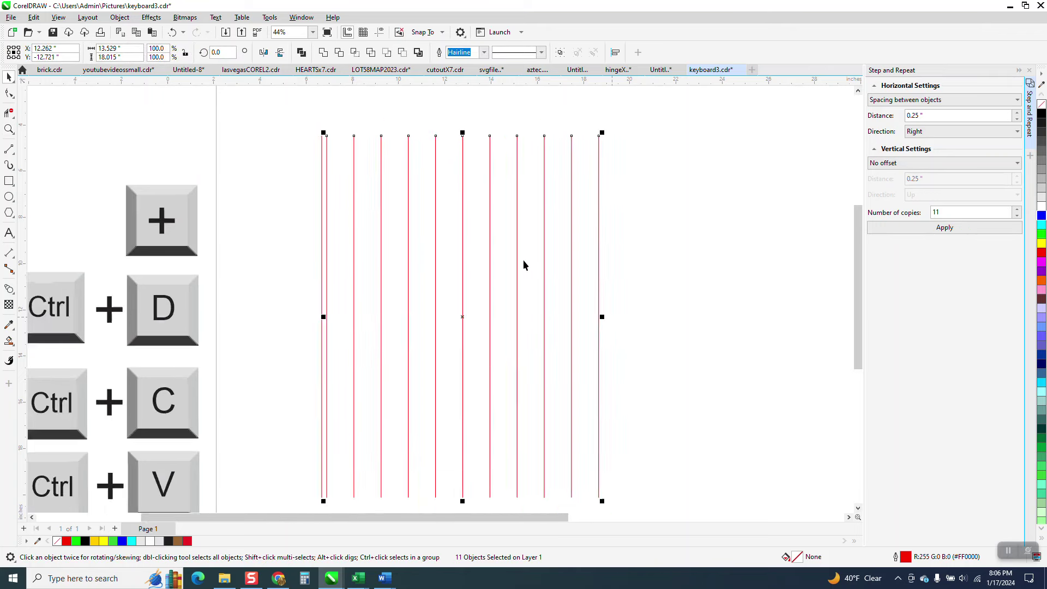
pyautogui.click(172, 33)
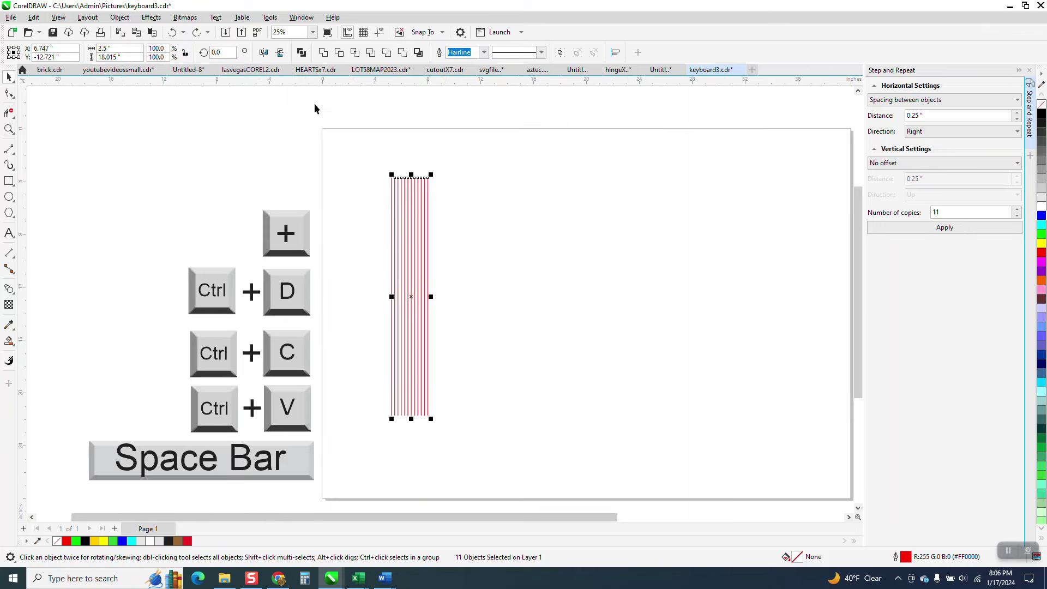
# - Undo the copies and reapply 11 copies with the horizontal distance changed to 1.0"
pyautogui.click(173, 32)
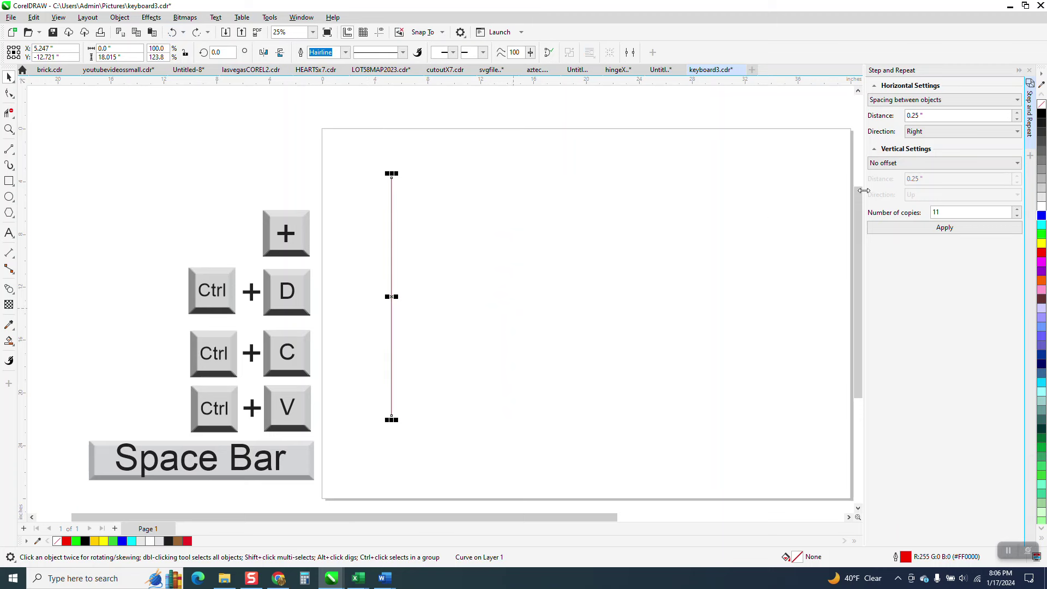
pyautogui.moveTo(932, 115); pyautogui.dragTo(893, 119)
pyautogui.write('1')
pyautogui.click(946, 228)
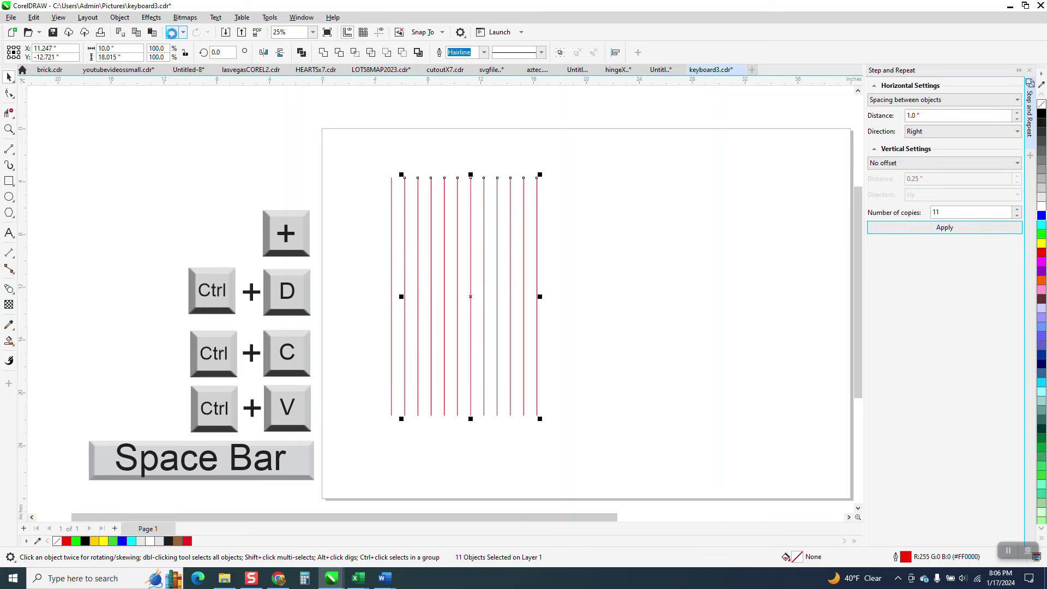
# - Undo those copies and switch the vertical offset mode to spacing between objects
pyautogui.click(172, 32)
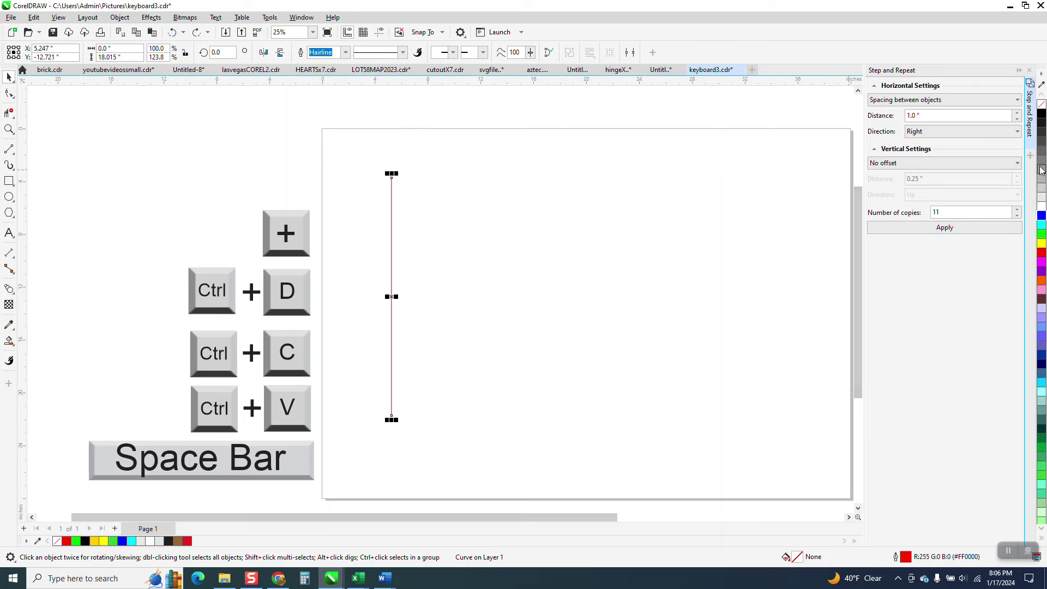
pyautogui.click(1019, 163)
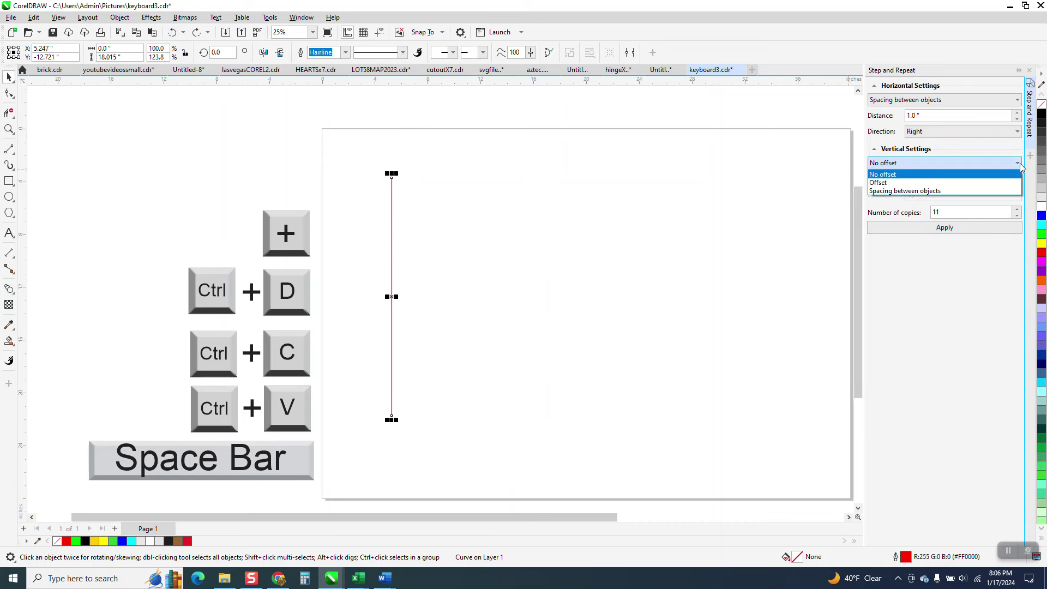
pyautogui.click(892, 192)
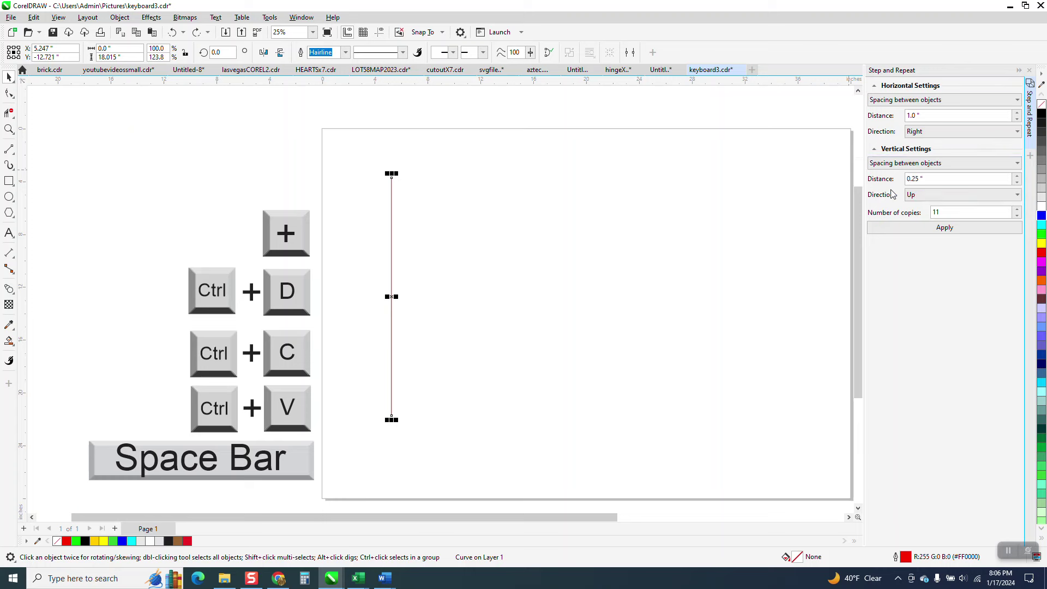
pyautogui.click(957, 229)
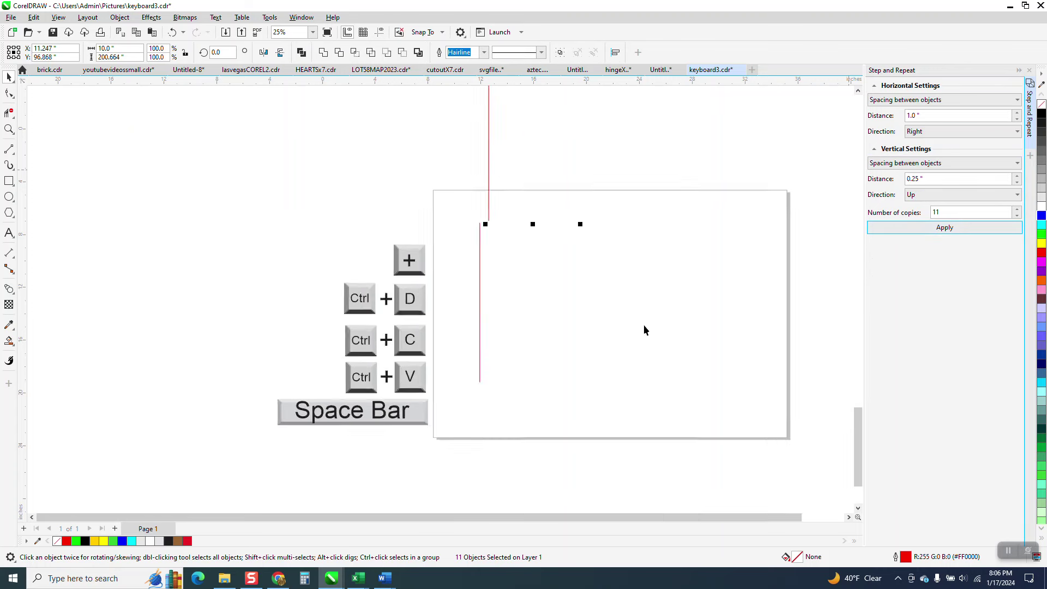
pyautogui.scroll(-4, 643, 325)
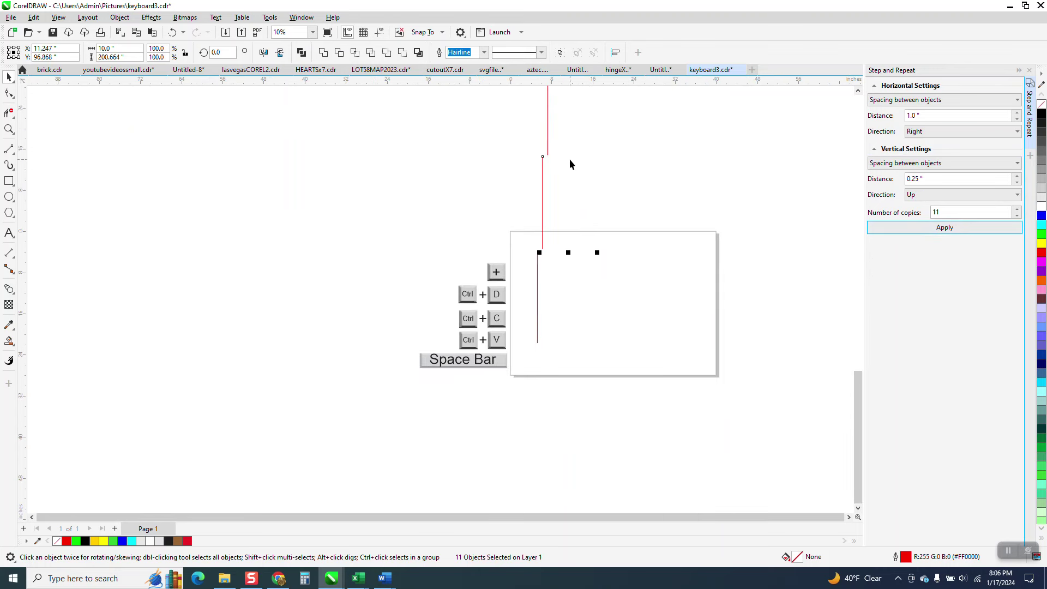
pyautogui.scroll(-2, 575, 227)
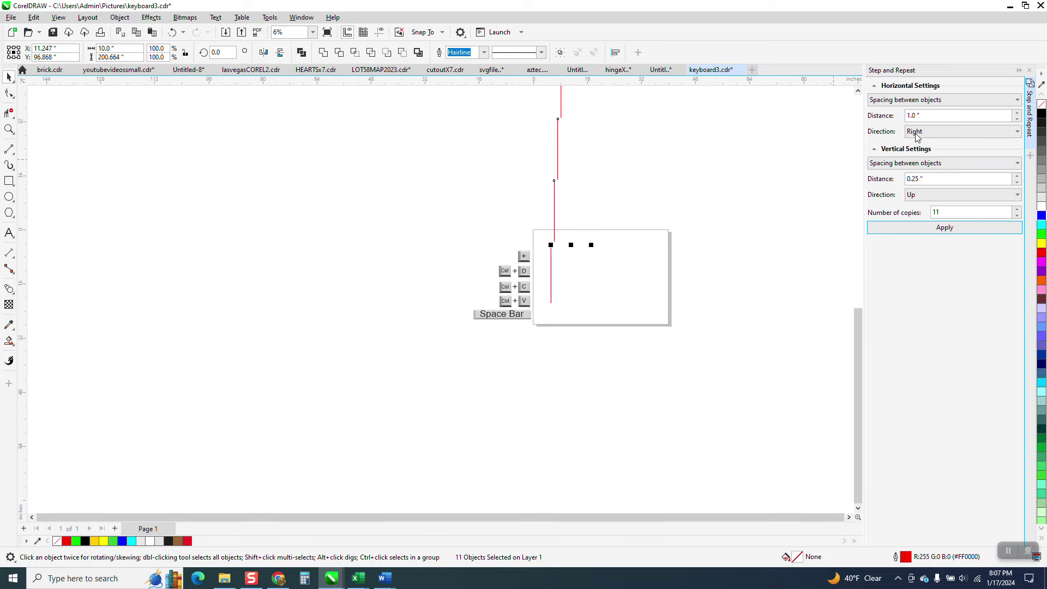
pyautogui.scroll(-1, 669, 187)
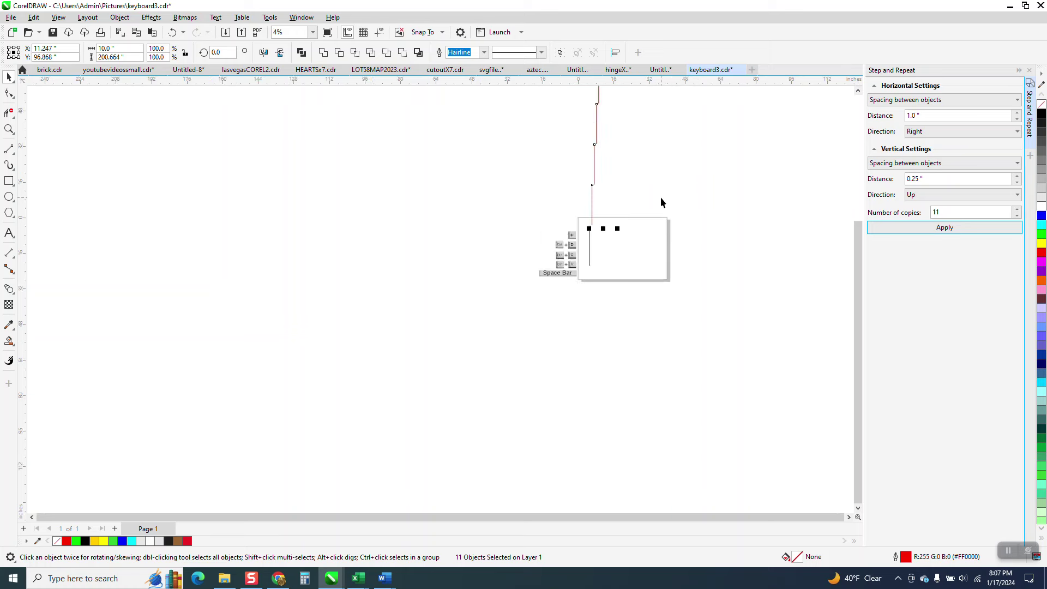
pyautogui.scroll(3, 660, 196)
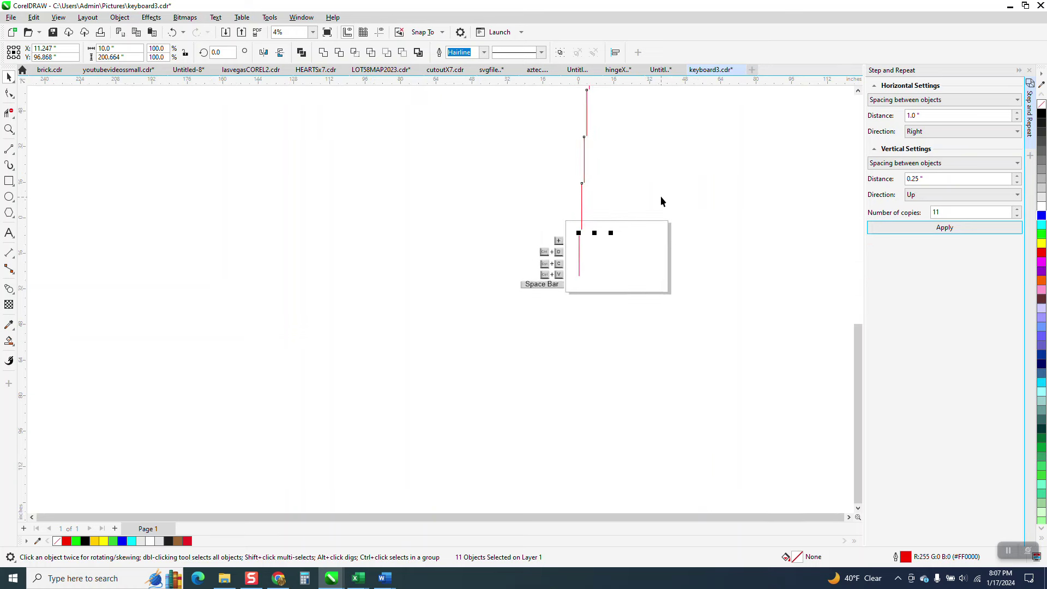
pyautogui.click(8, 129)
pyautogui.moveTo(407, 260); pyautogui.dragTo(576, 397)
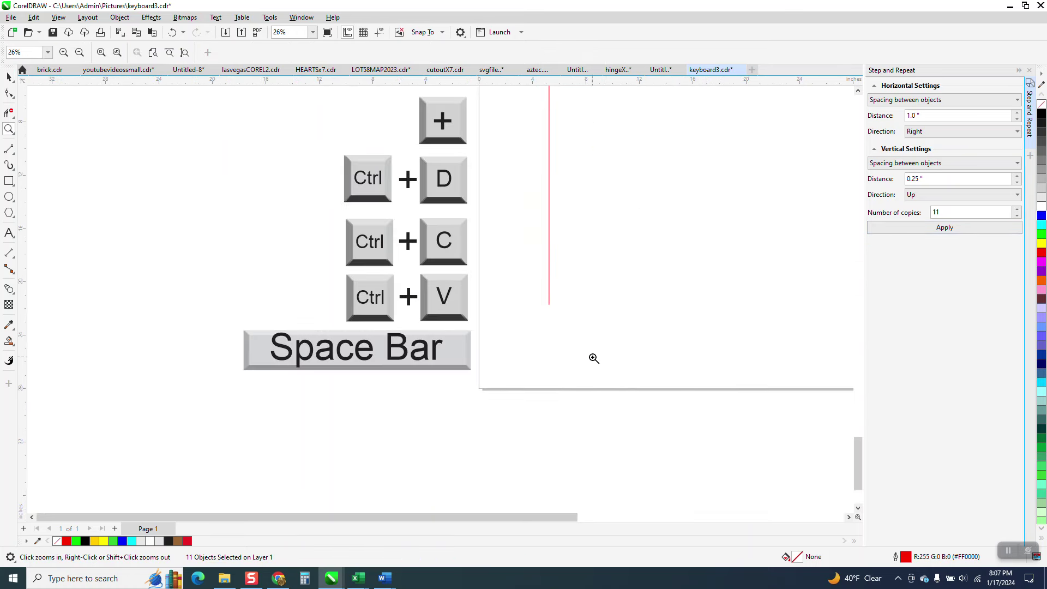